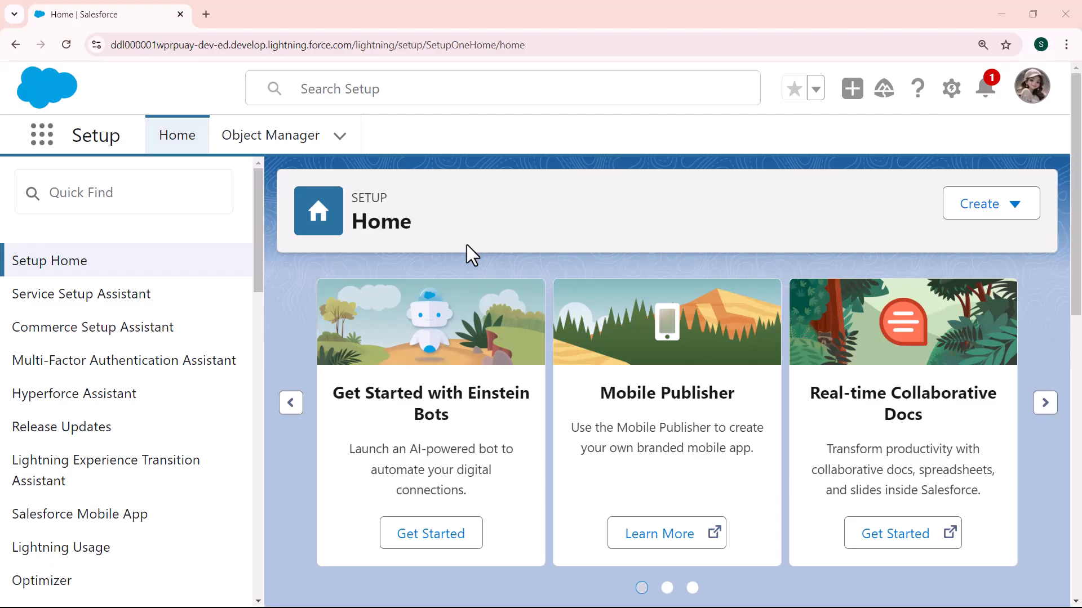
Step: Open Setup in a new browser tab and go to the Object Manager
left_click(950, 96)
left_click(880, 163)
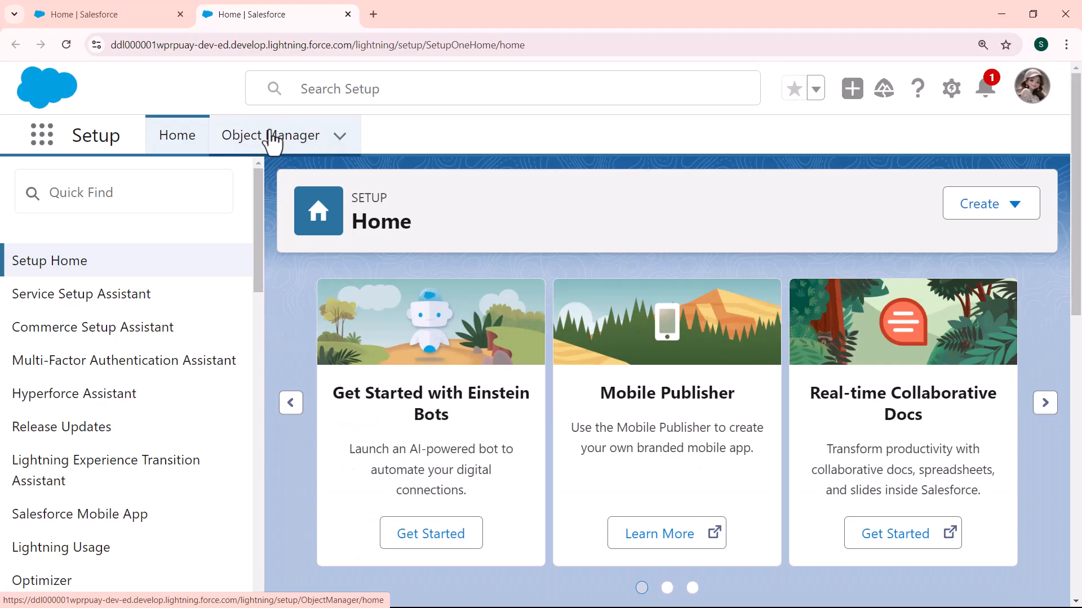
left_click(274, 142)
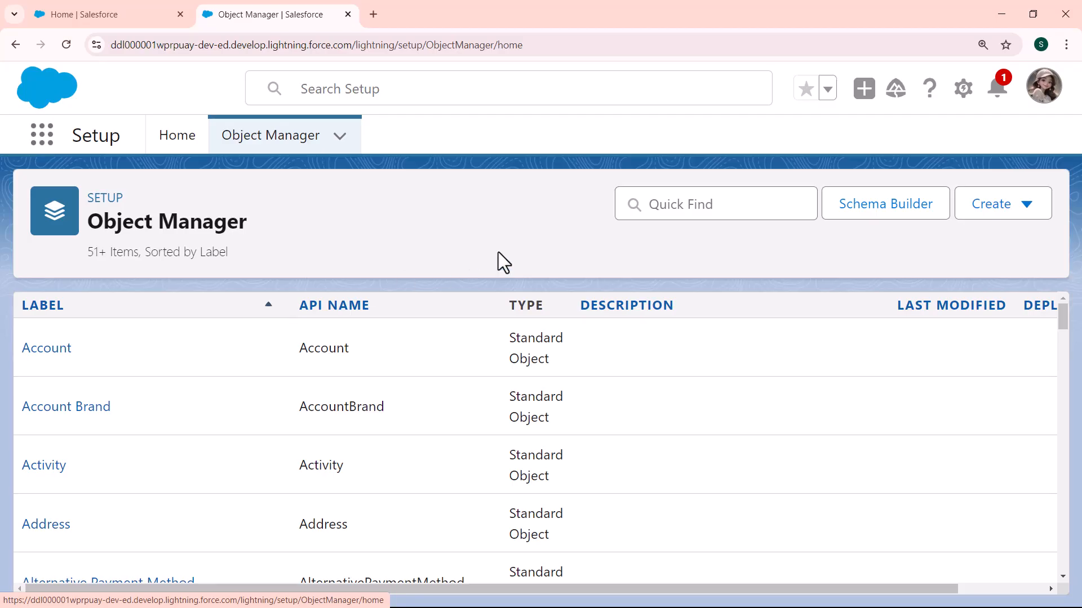
Step: Search the objects for "oppor" and open the Opportunity object
left_click(665, 211)
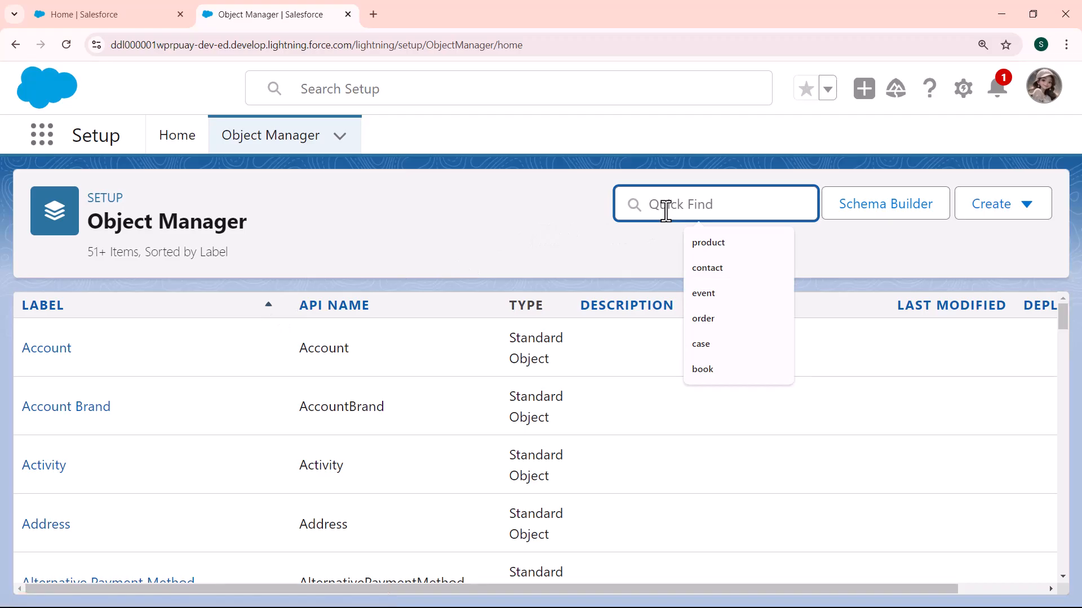
type("oppoert")
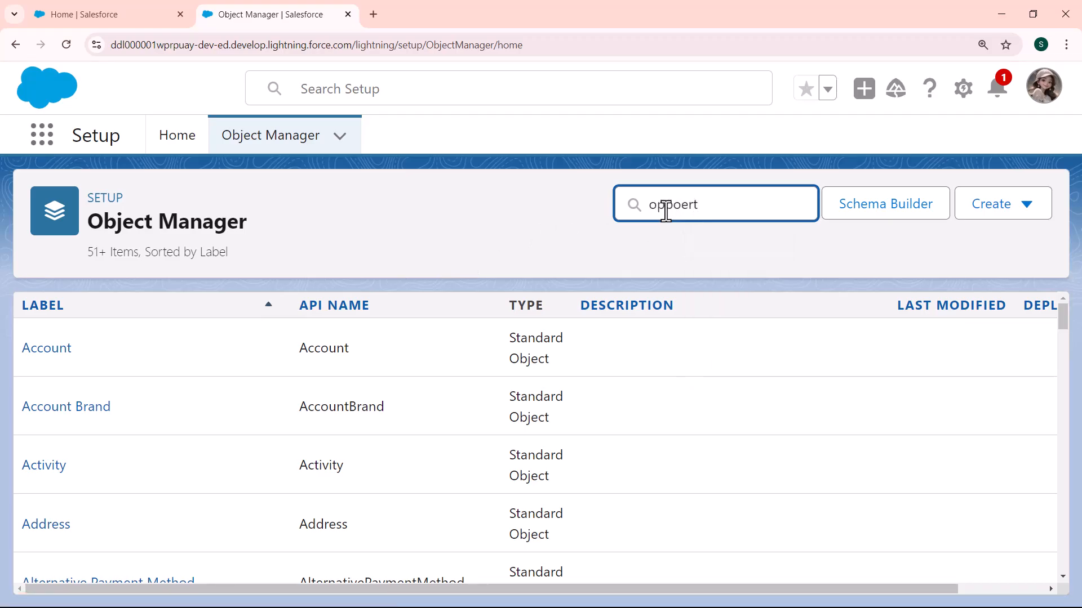
key("BackSpace")
key("BackSpace")
type("r")
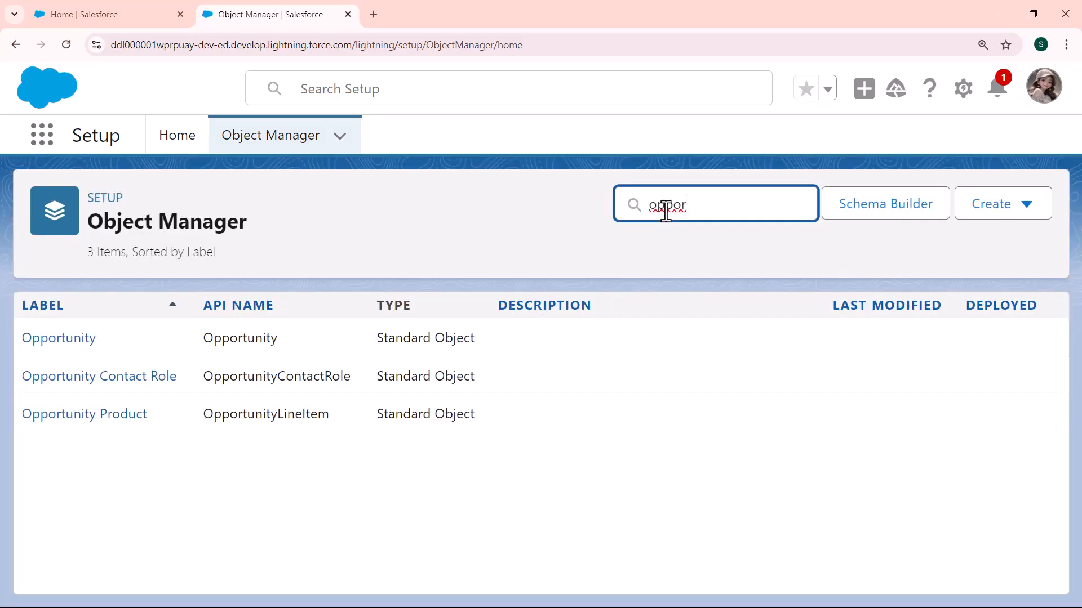
left_click(83, 345)
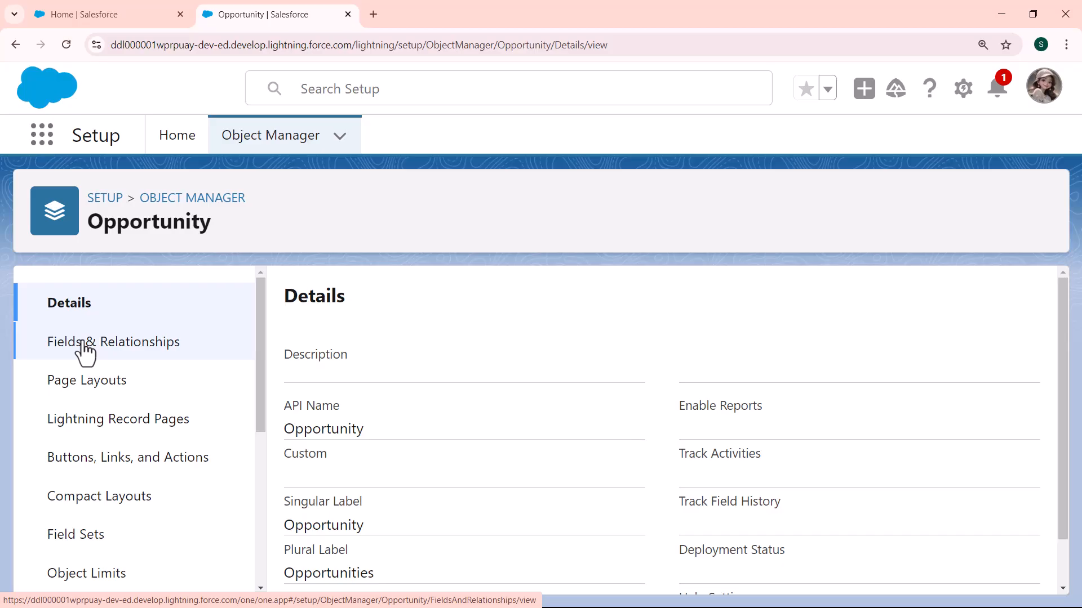
Step: Start a new custom field on the Opportunity object with the Formula data type and proceed to its output settings
left_click(84, 344)
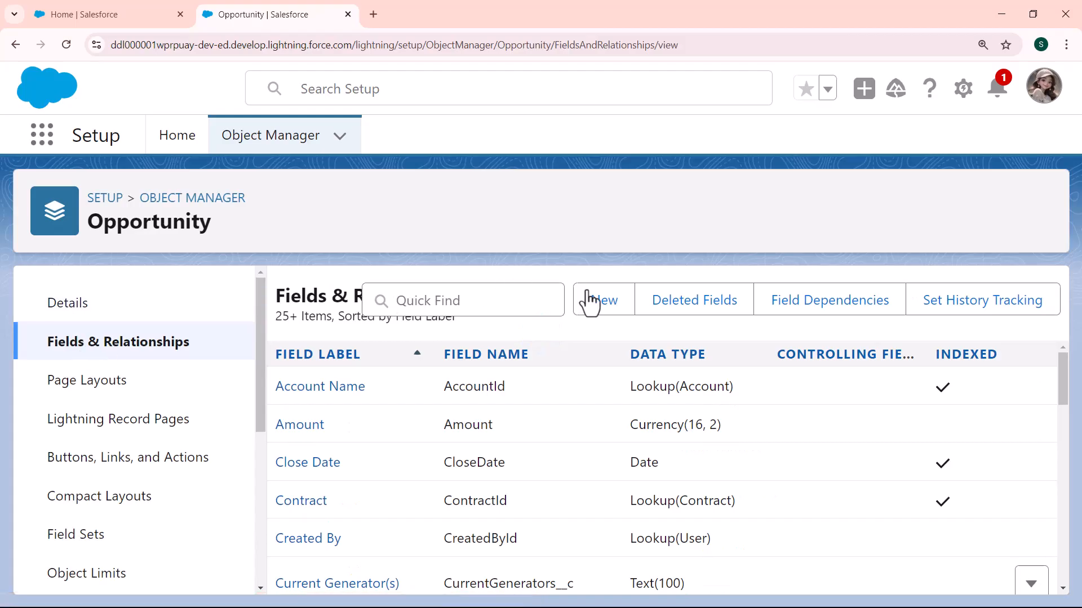
left_click(613, 305)
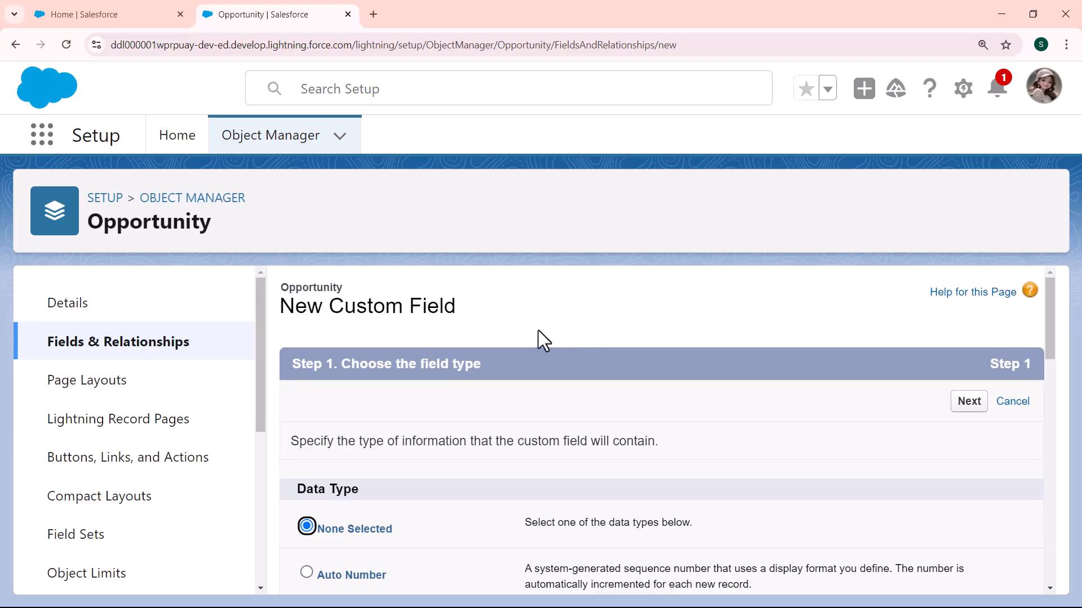
left_click_drag(1051, 303, 1050, 355)
left_click(308, 455)
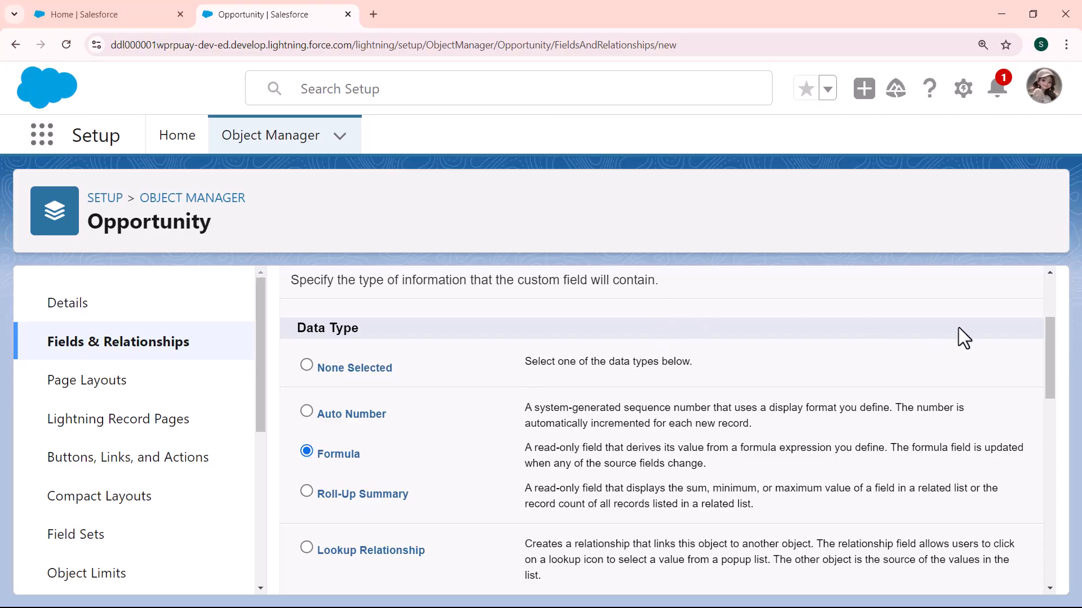
left_click_drag(1049, 340, 1047, 319)
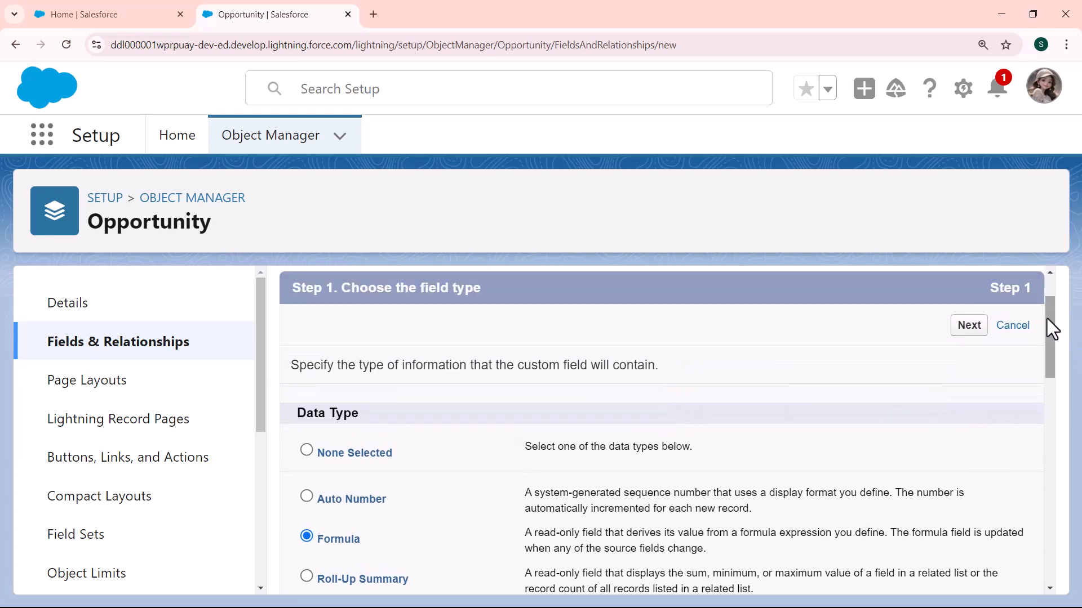
left_click(969, 326)
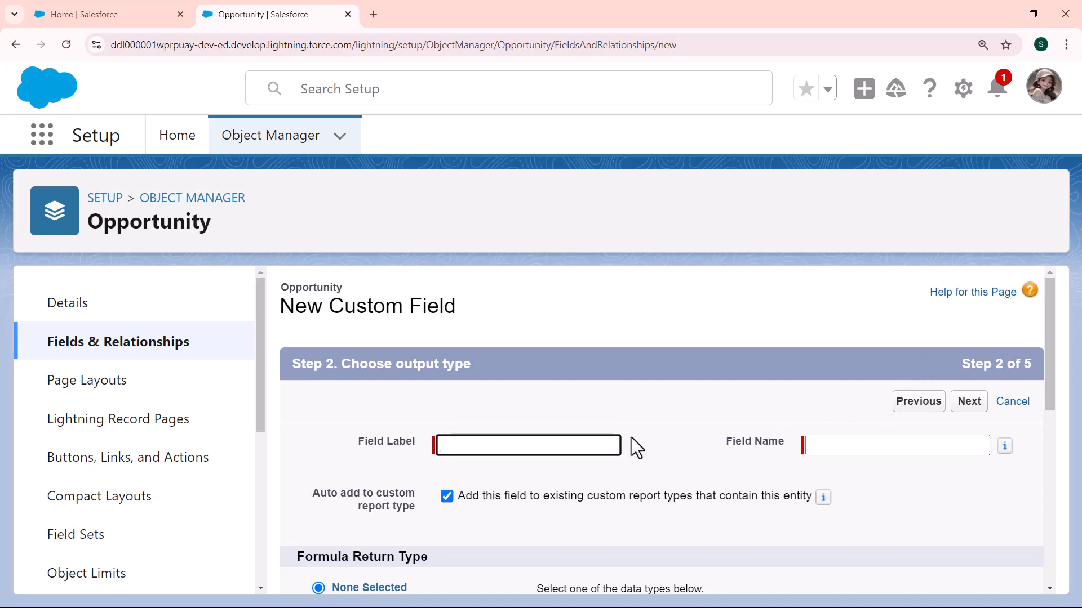
Step: Label the new field "Absolute Sales Varience" and let its field name fill in from the label
left_click(601, 442)
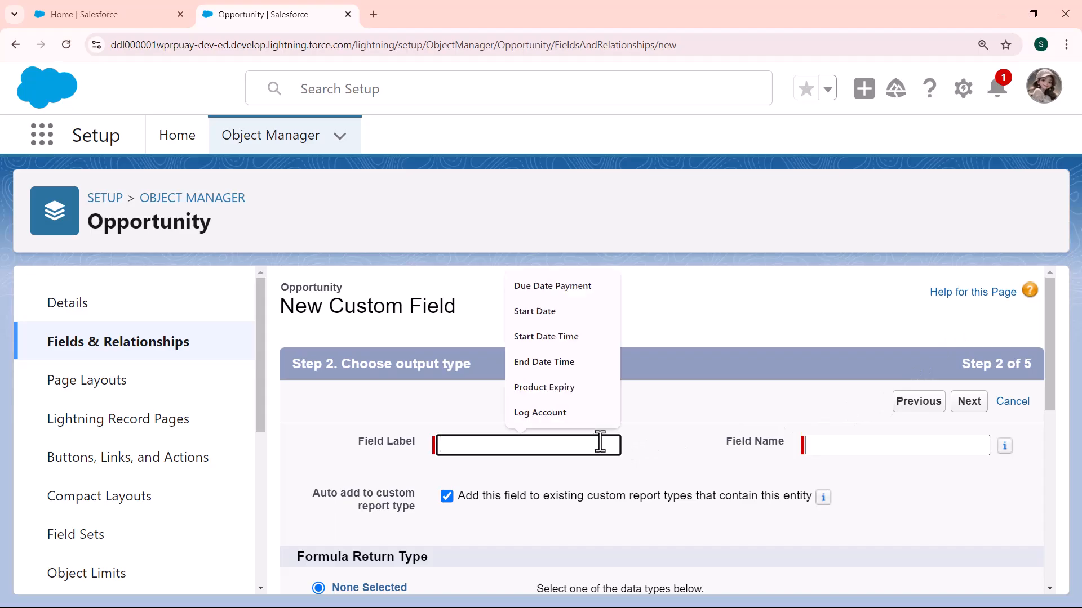
type("Ab")
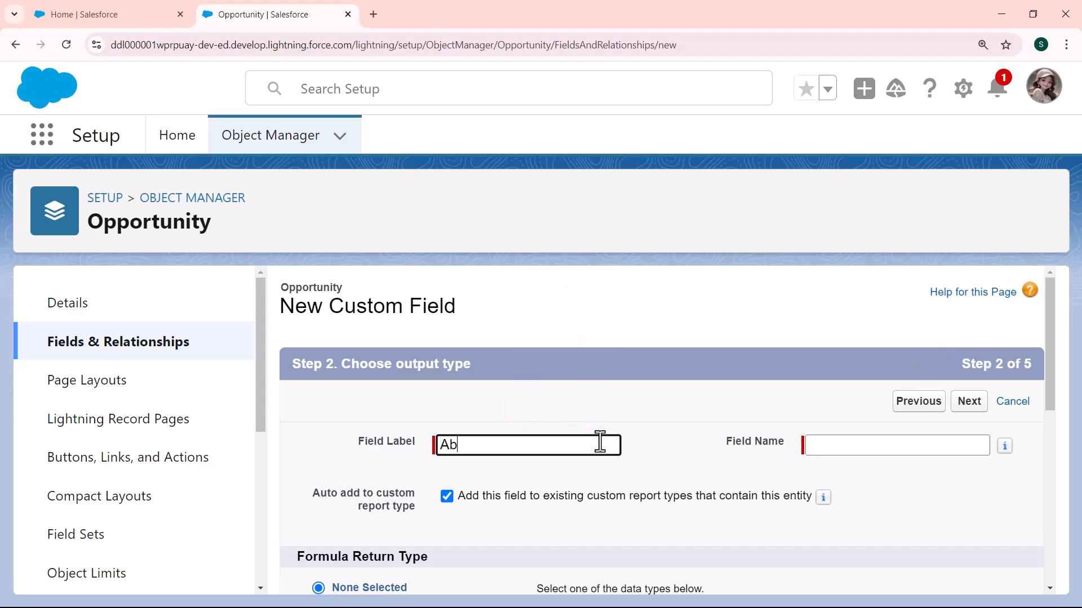
type("solute Sales Varience")
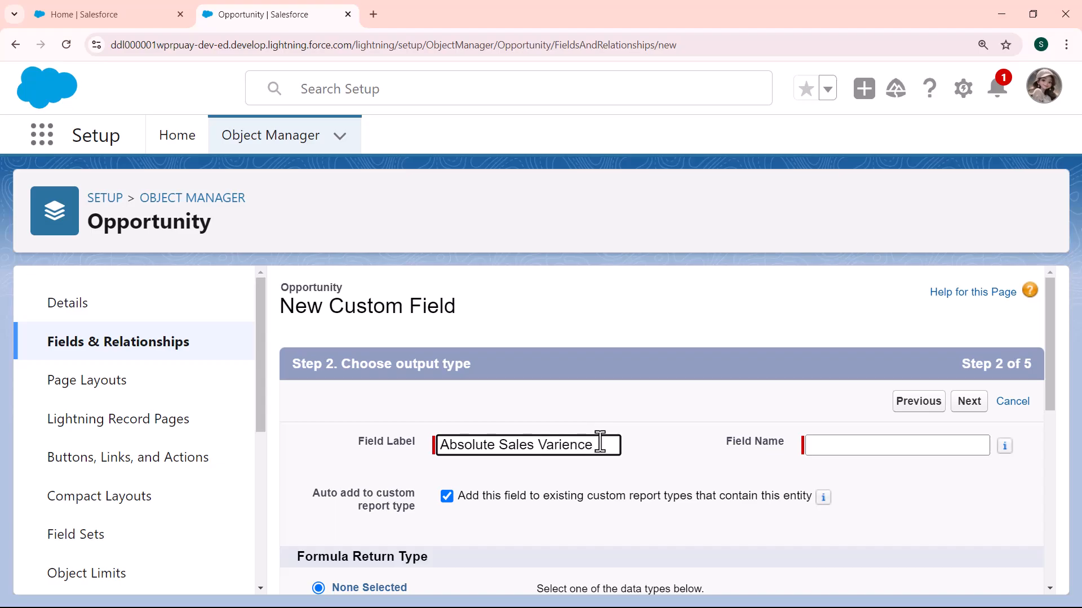
left_click(869, 448)
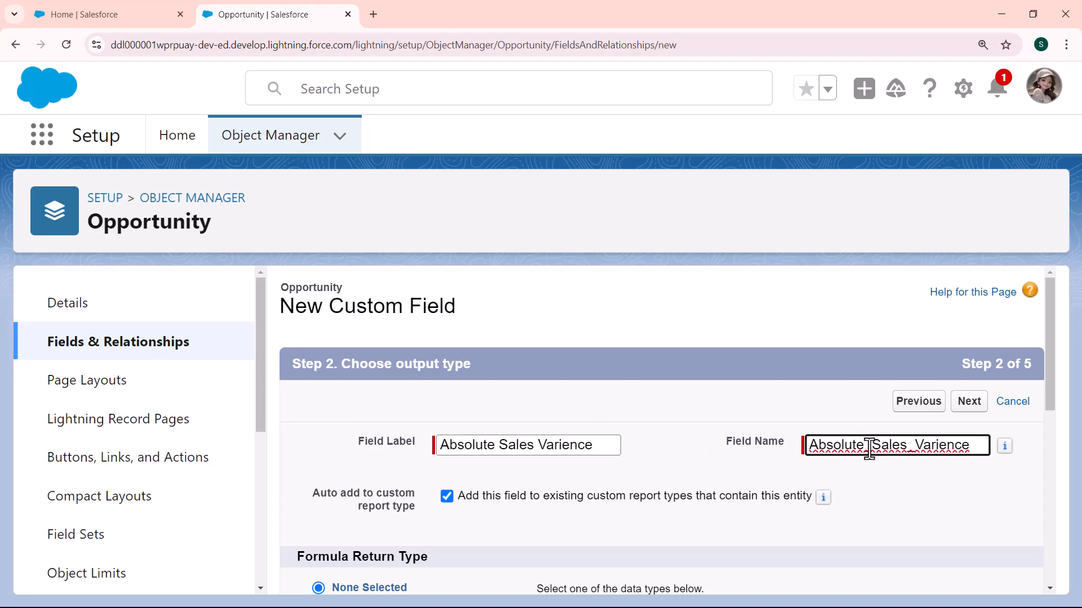
Step: Choose Currency as the formula return type and continue to the formula entry step
left_click_drag(1048, 366, 1043, 471)
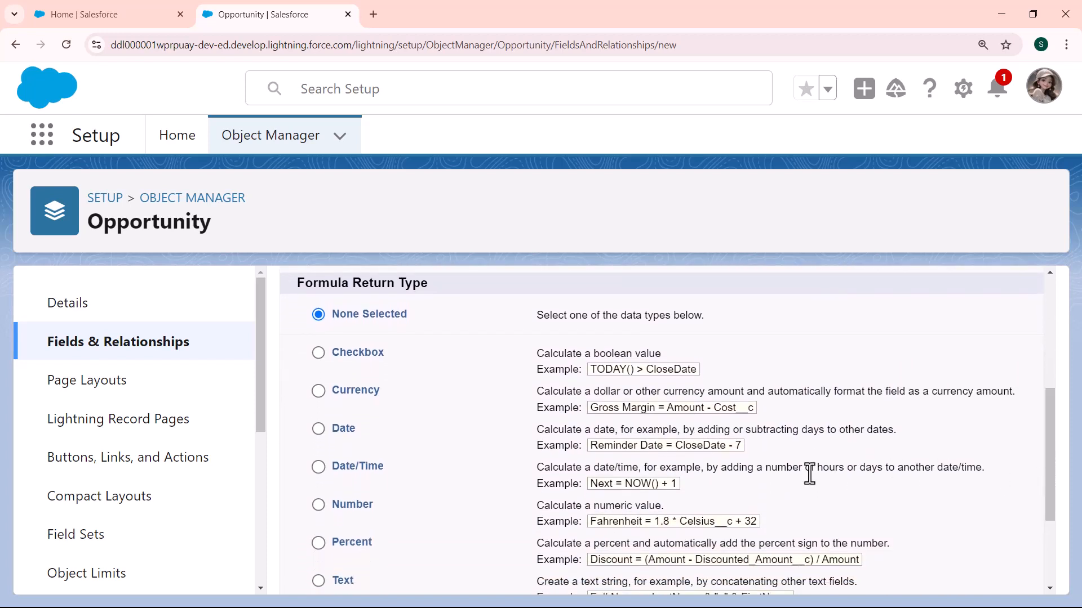
left_click(319, 391)
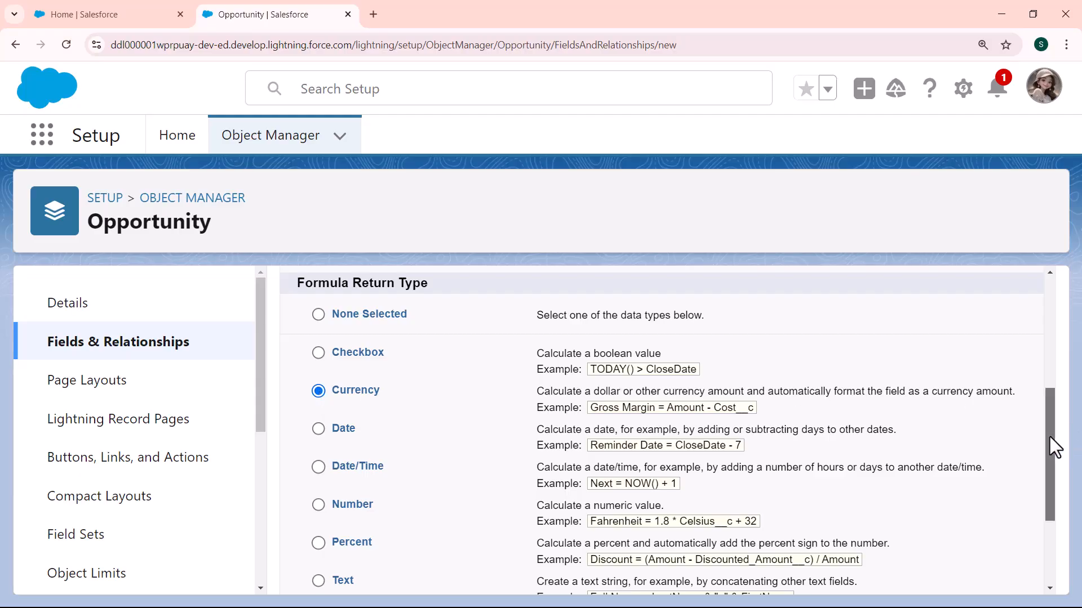
left_click_drag(1049, 437, 1047, 529)
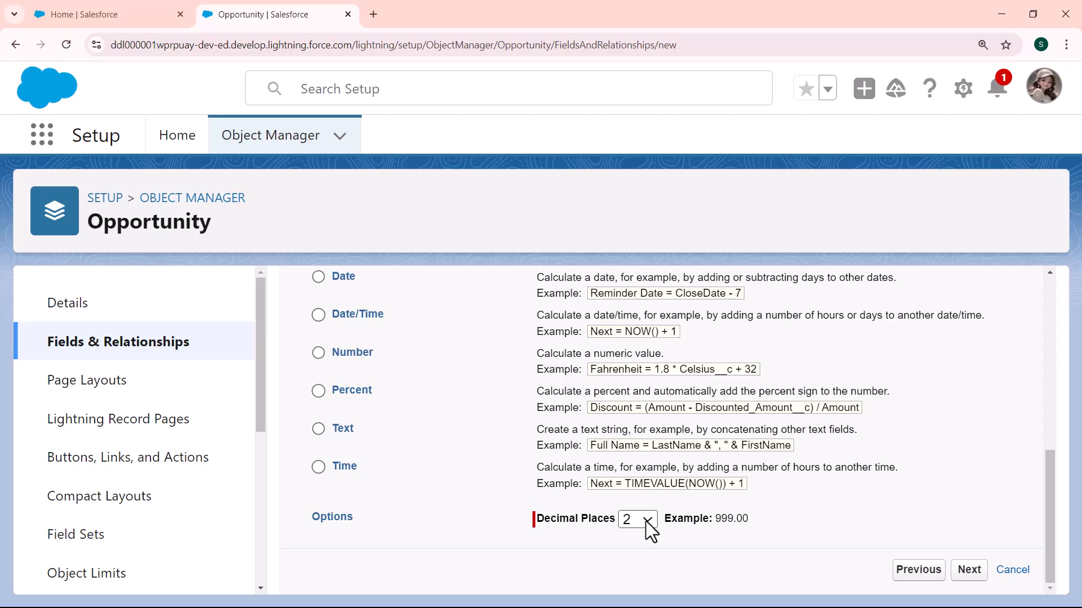
left_click(969, 570)
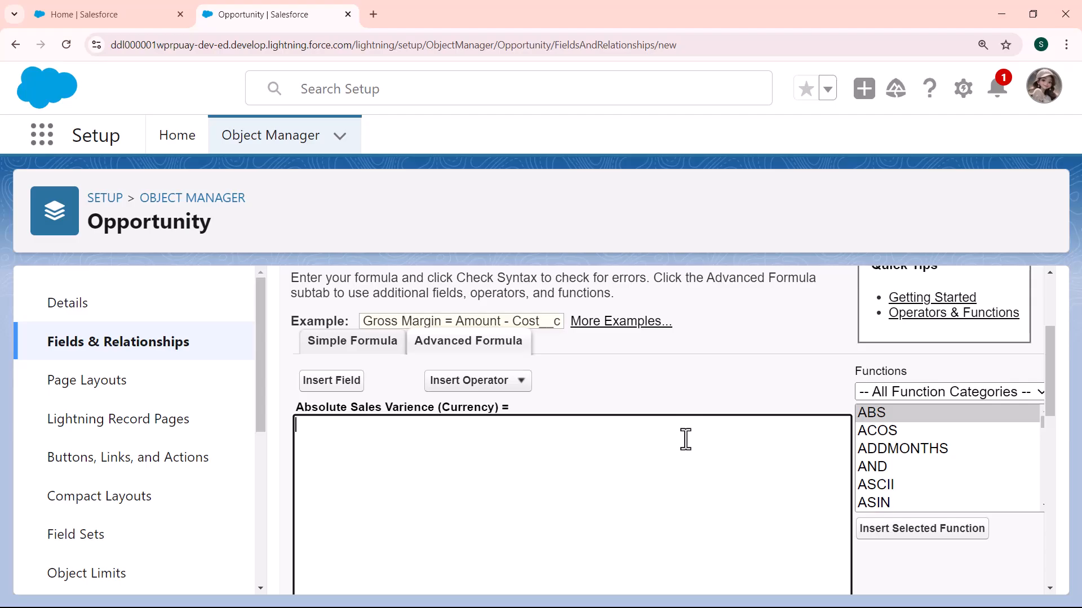
Step: Filter the functions to the Math category and insert the ABS function into the advanced formula
left_click(947, 393)
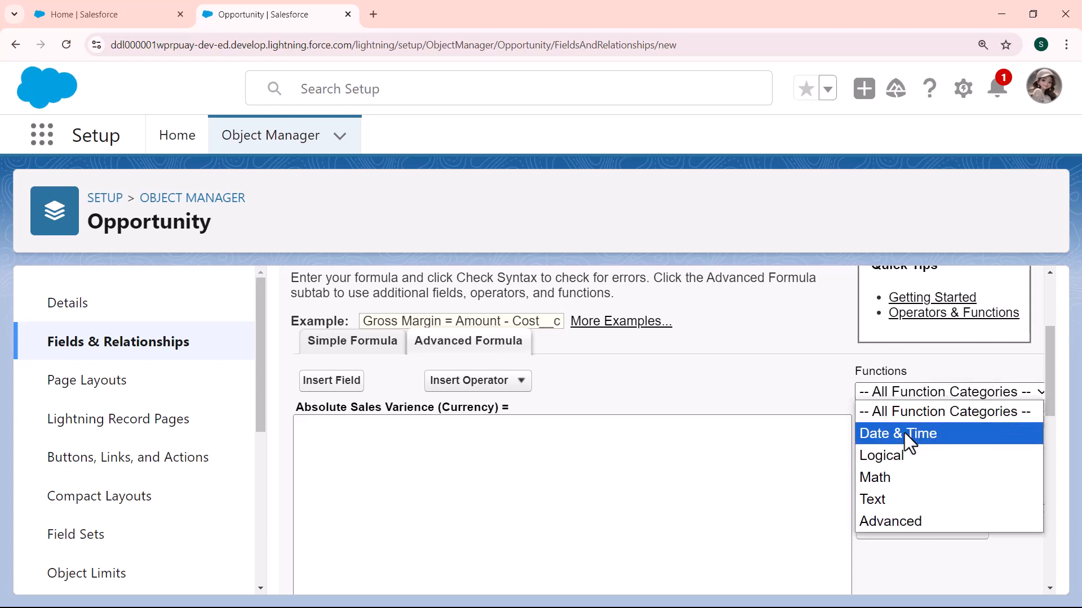
left_click(890, 477)
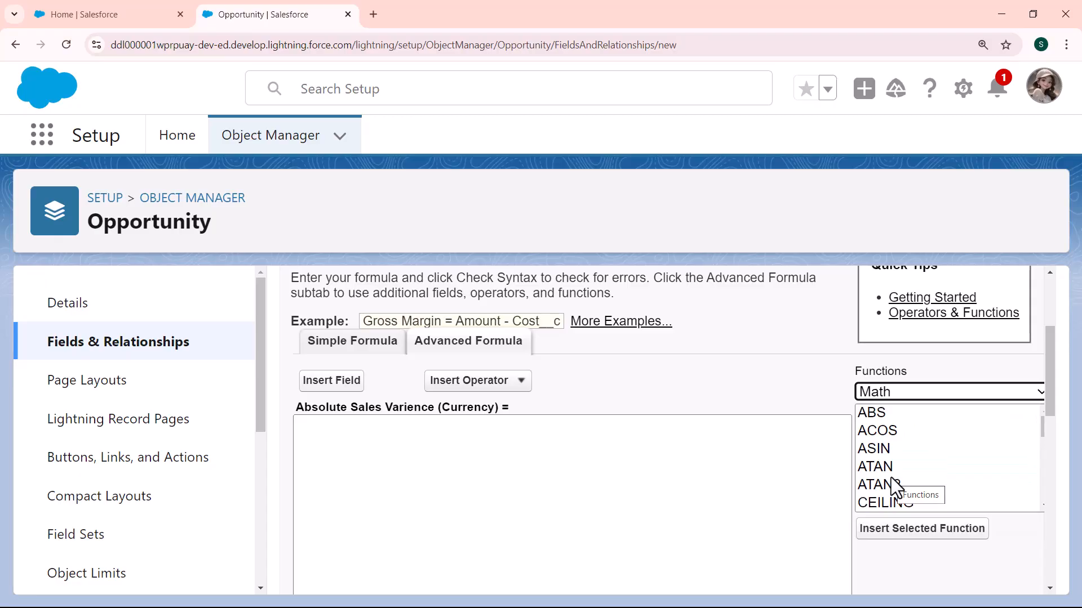
left_click(872, 415)
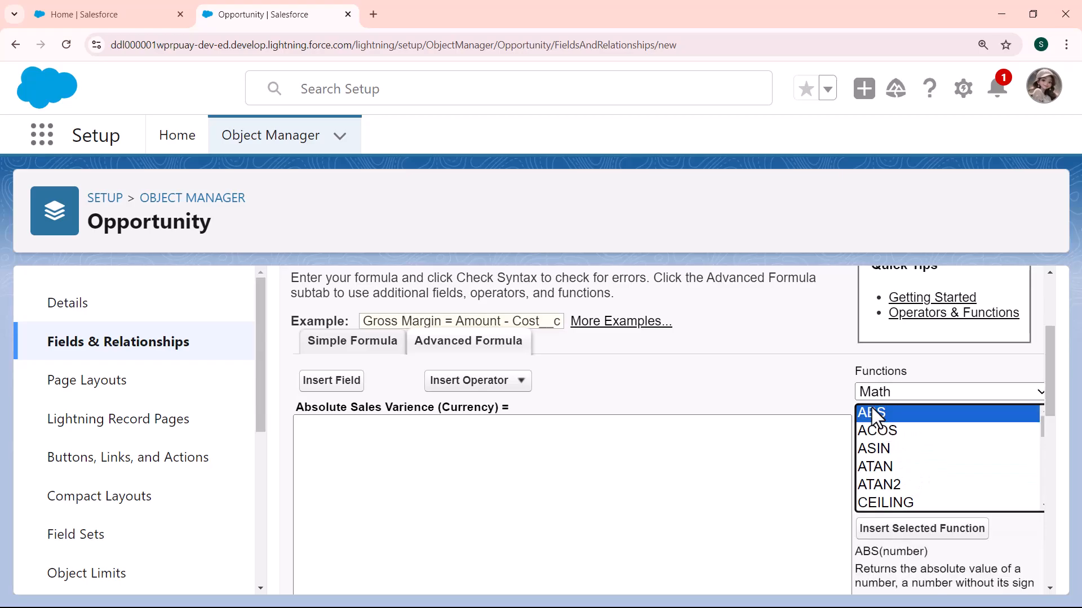
left_click(905, 538)
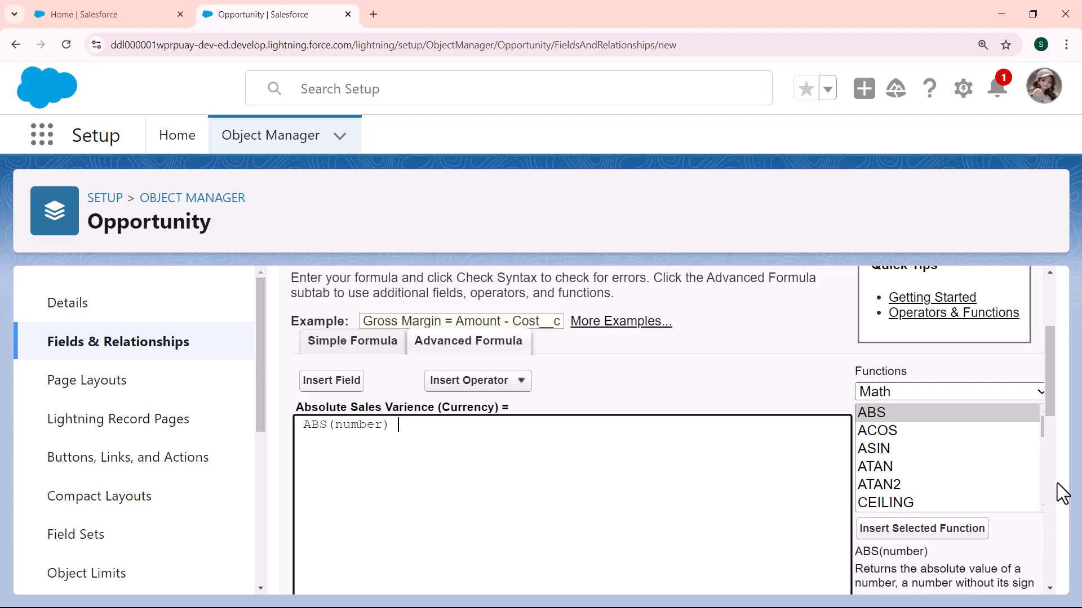
left_click(1047, 454)
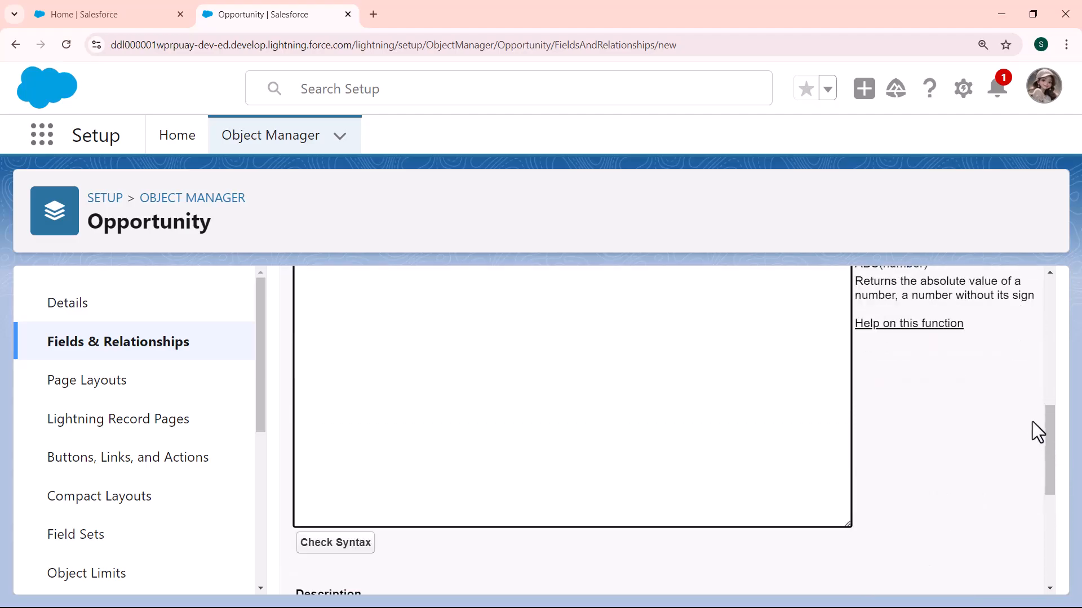
left_click(1049, 371)
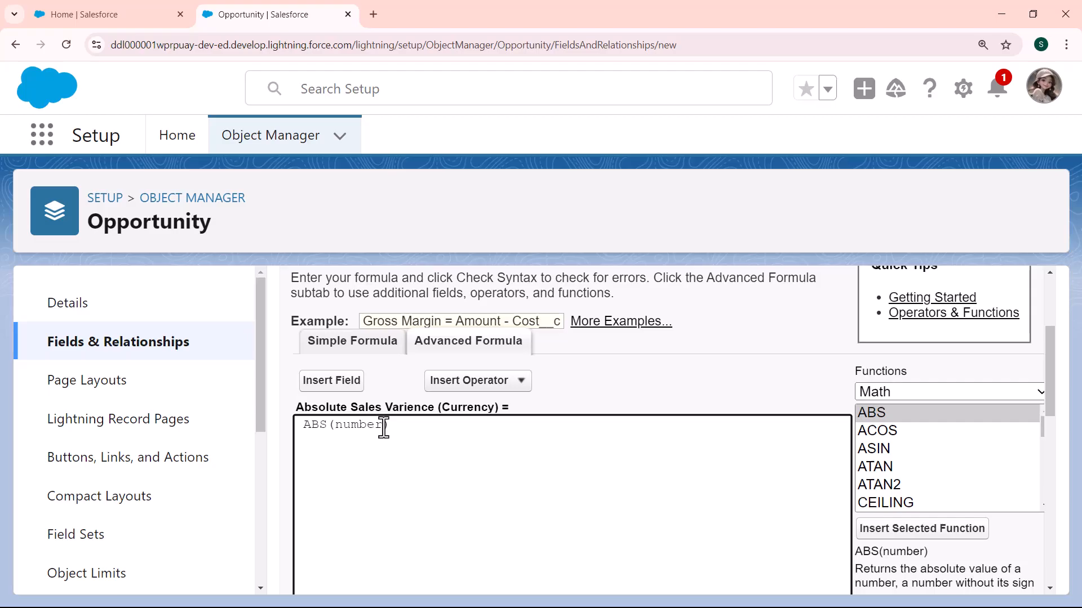
Step: Replace the "number" placeholder inside ABS with the Opportunity's Target Sales field
left_click_drag(384, 426, 338, 427)
left_click(321, 385)
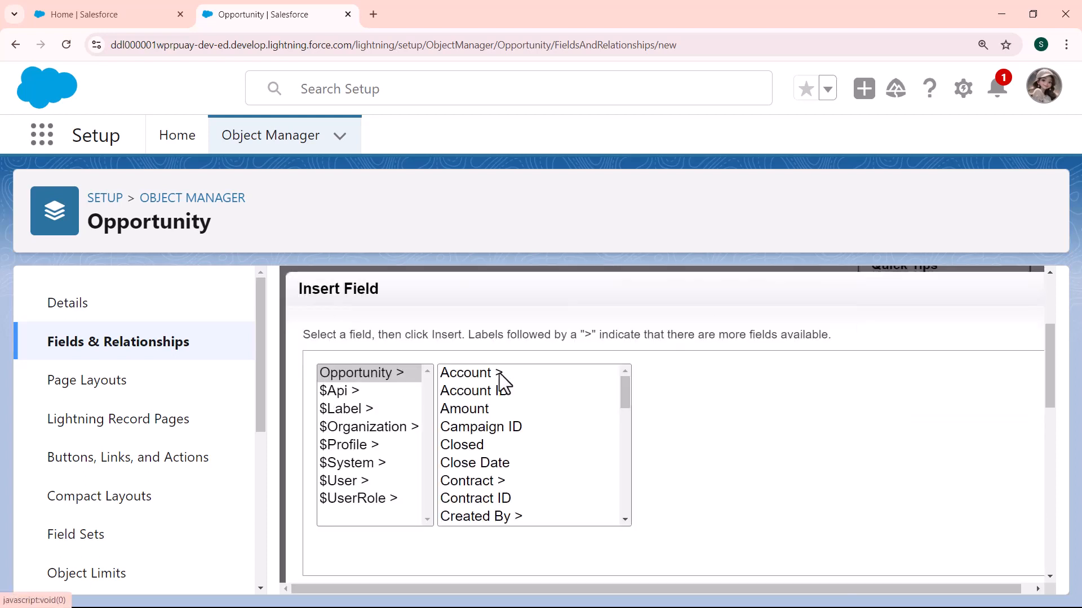
left_click_drag(623, 386, 619, 493)
left_click(619, 496)
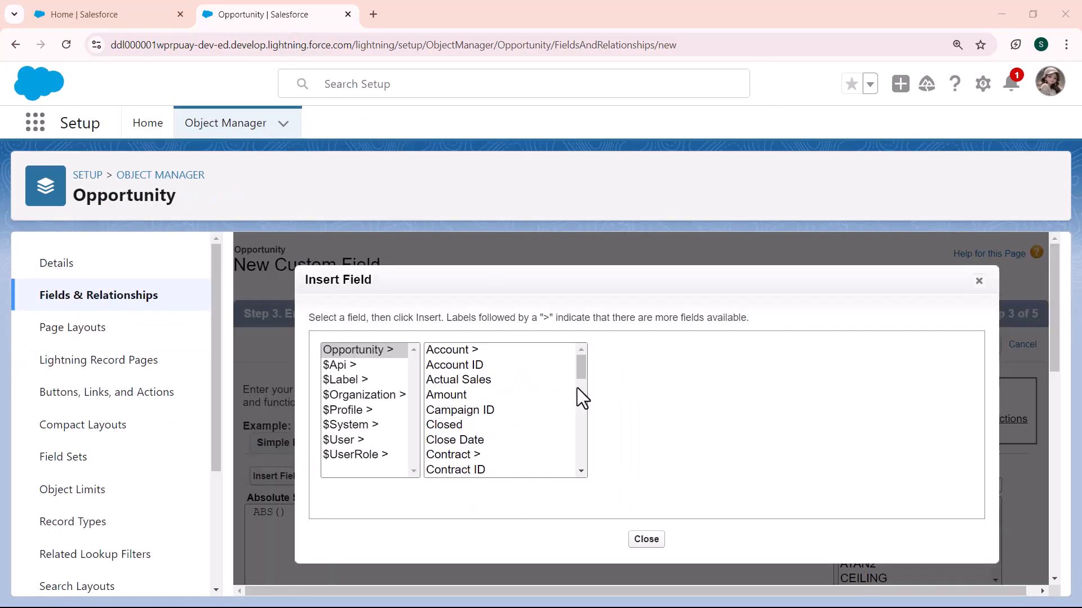
left_click_drag(580, 365, 579, 454)
left_click(475, 428)
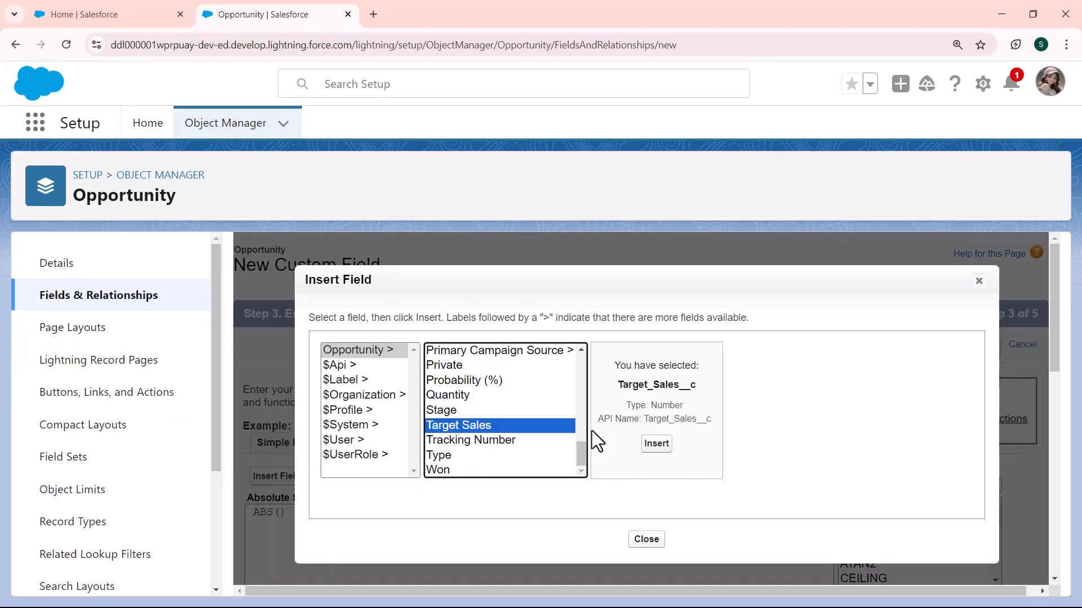
left_click(667, 447)
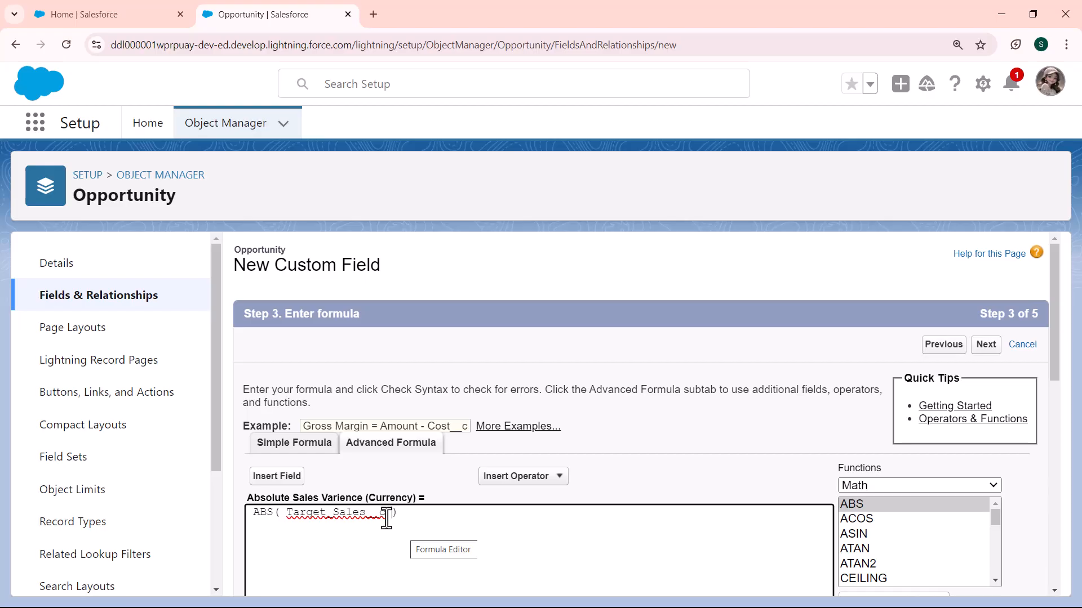
Step: Add a Subtract operator and the Actual Sales field after Target Sales, making the formula ABS( Target_Sales__c - Actual_Sales__c )
left_click(525, 478)
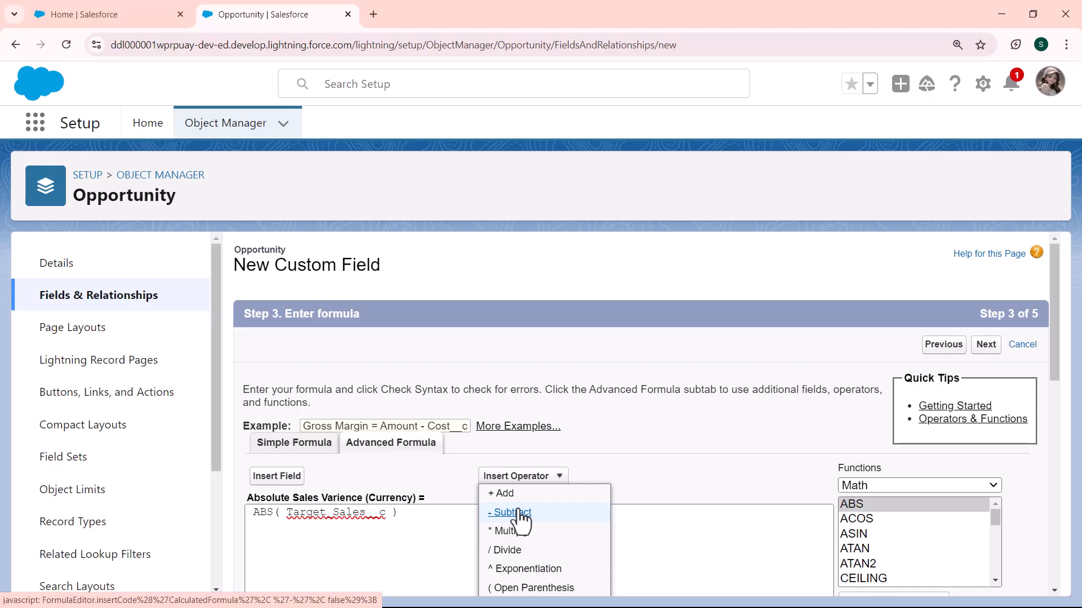
left_click(512, 512)
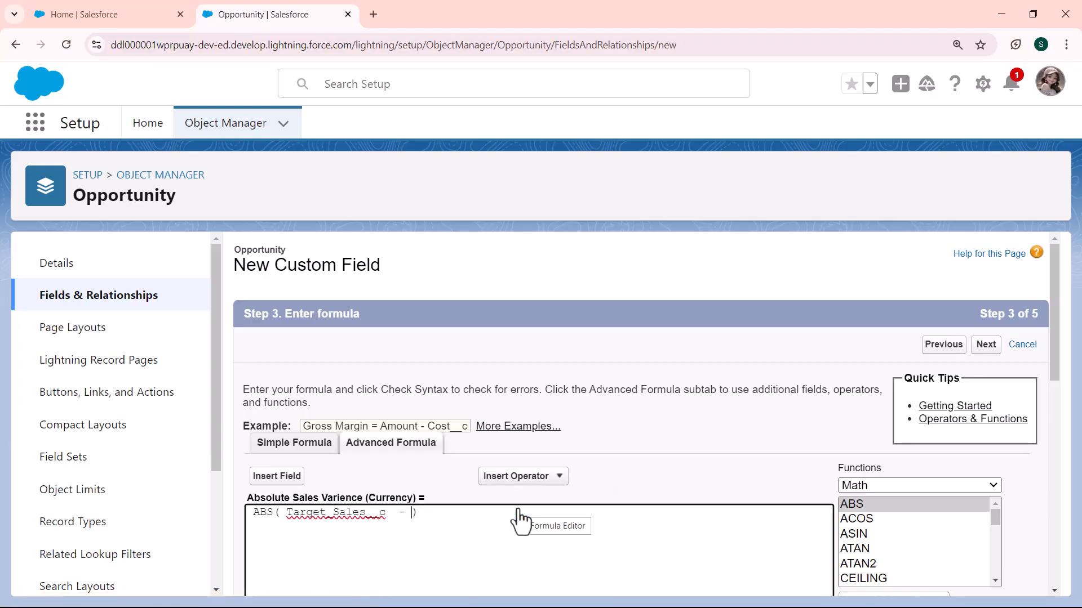
left_click(277, 476)
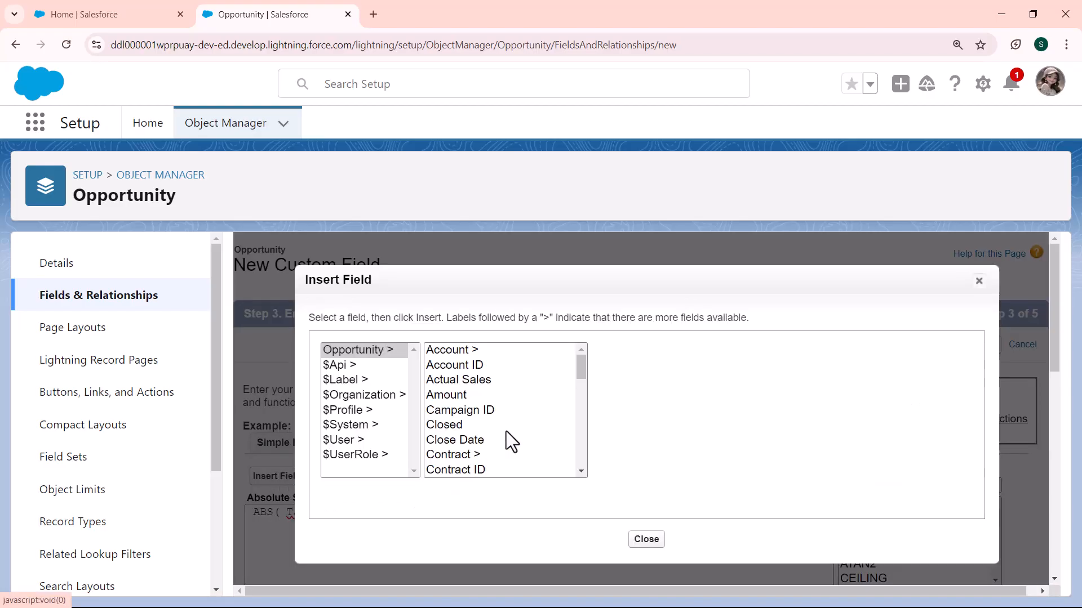
left_click(469, 379)
left_click(657, 445)
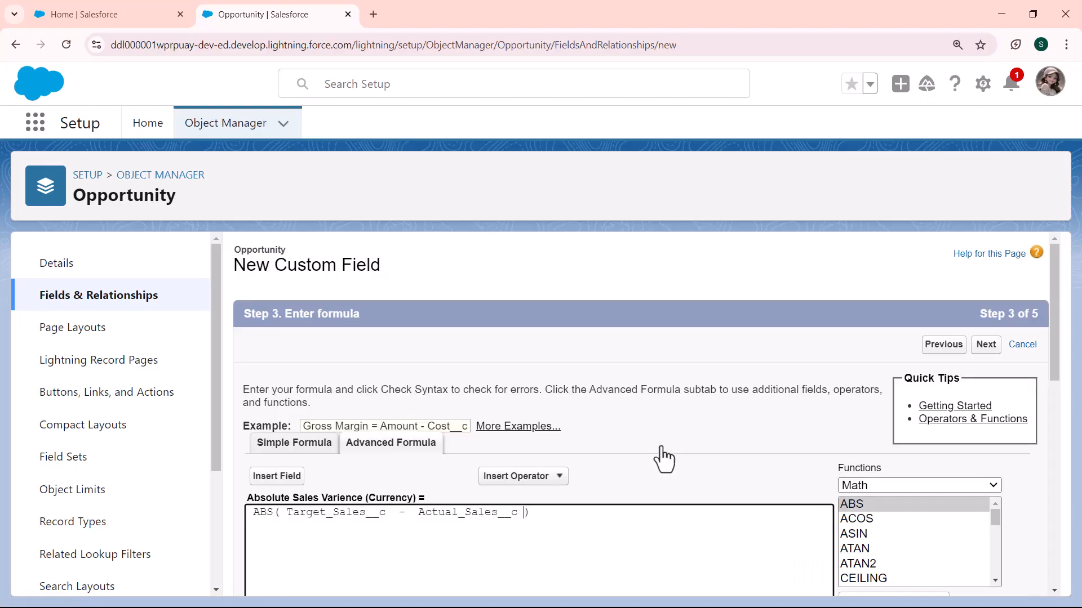
left_click_drag(572, 515, 239, 519)
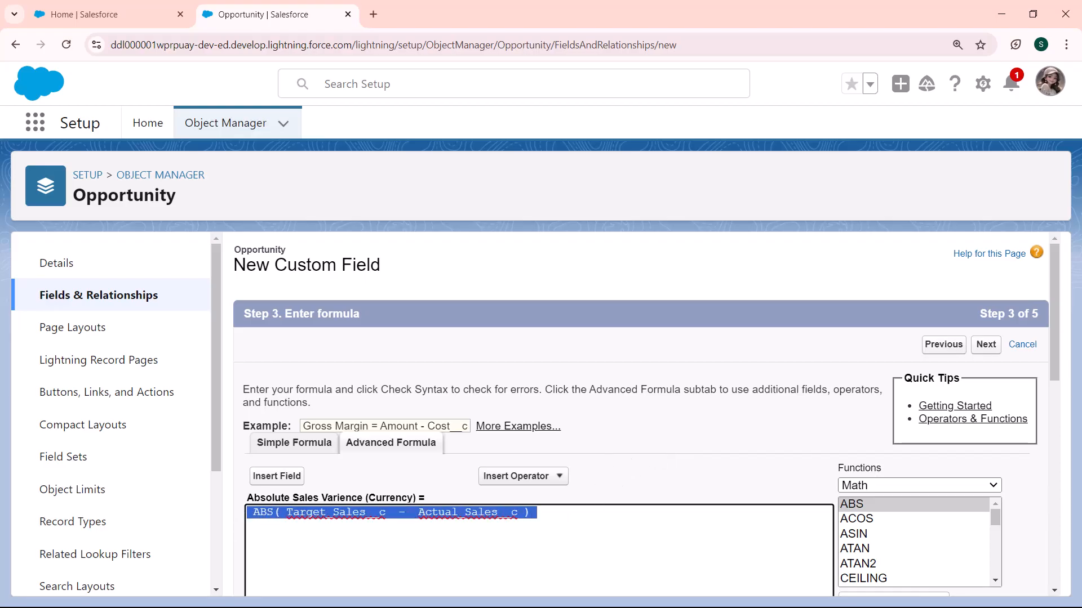
left_click_drag(1051, 352, 1062, 478)
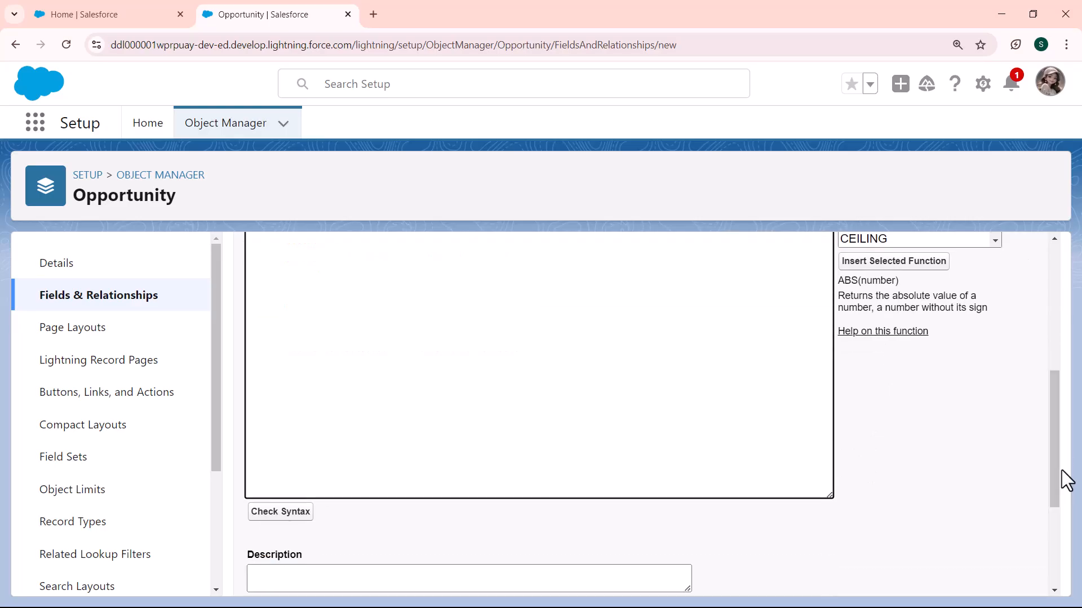
Step: Check the formula's syntax and continue to field-level security, leaving Description and Help Text empty and blank fields treated as zeroes
left_click(294, 512)
left_click_drag(1043, 356, 1046, 488)
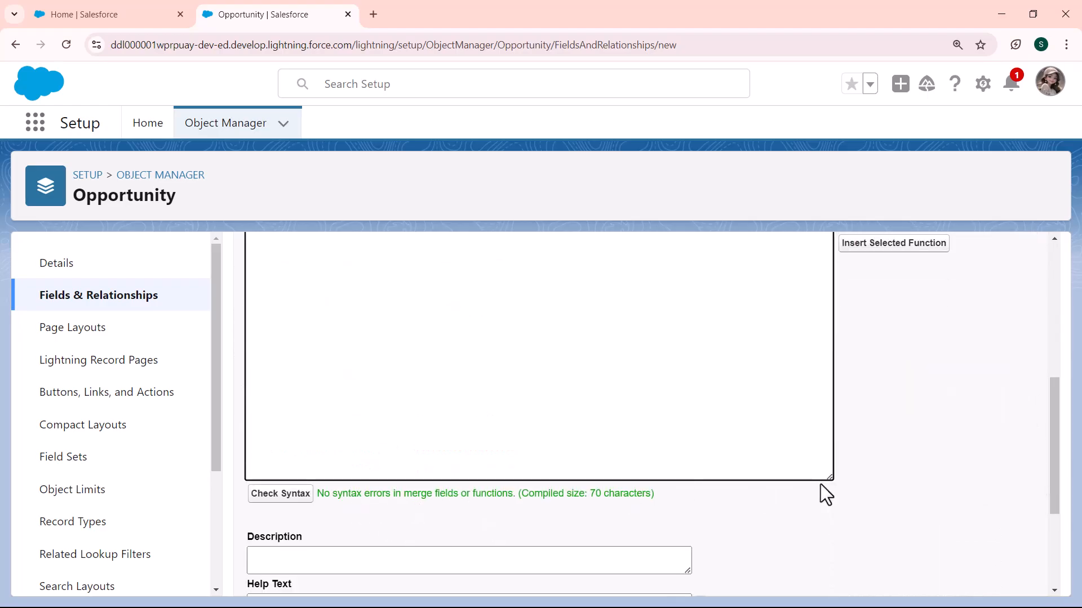
left_click_drag(1056, 442, 1052, 485)
left_click(475, 444)
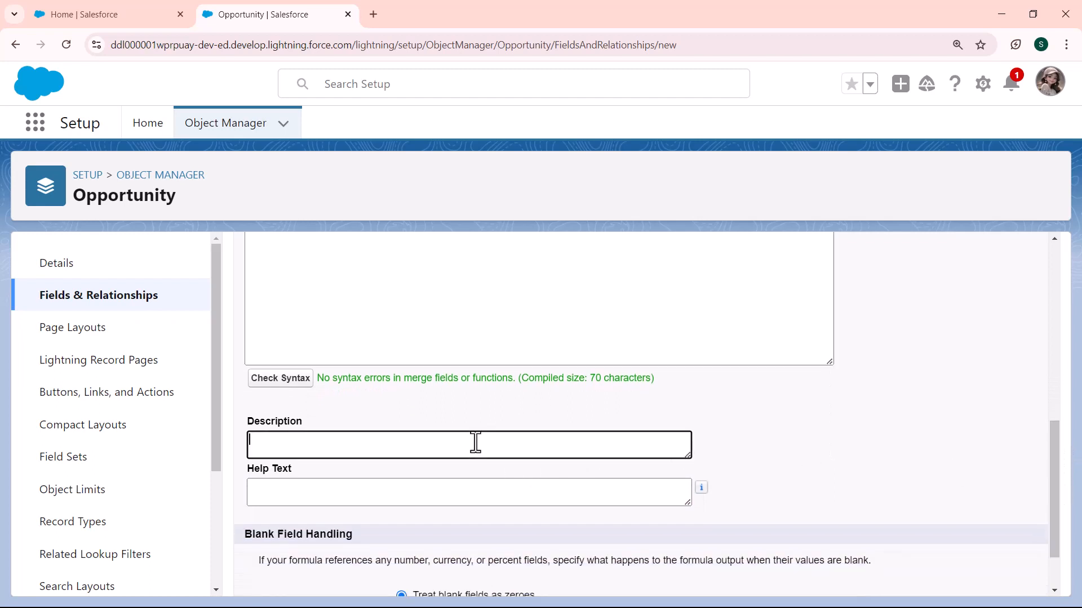
left_click(437, 490)
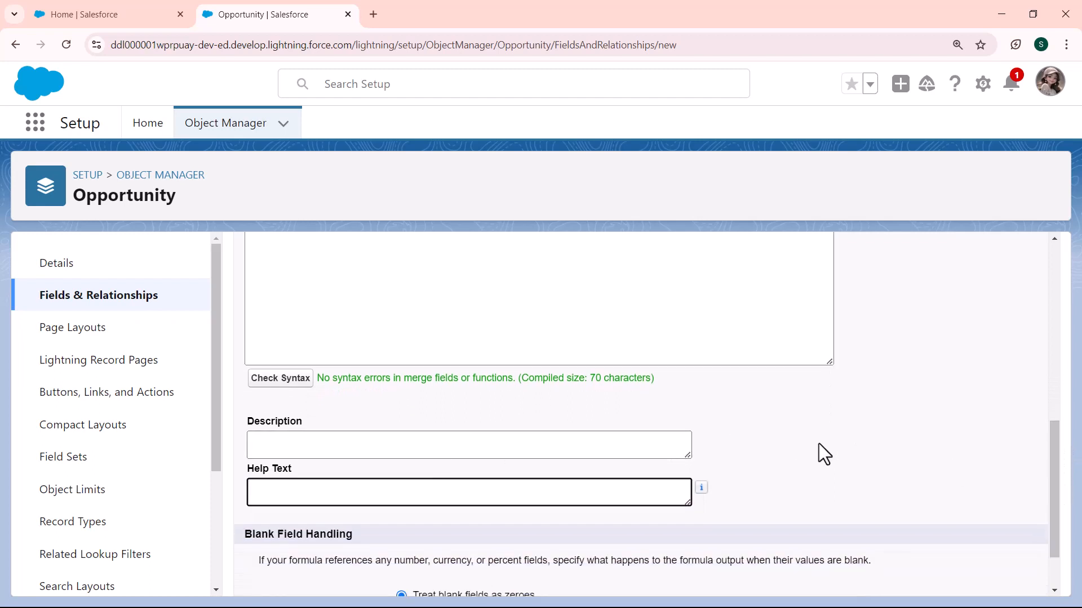
left_click_drag(1051, 449, 1055, 527)
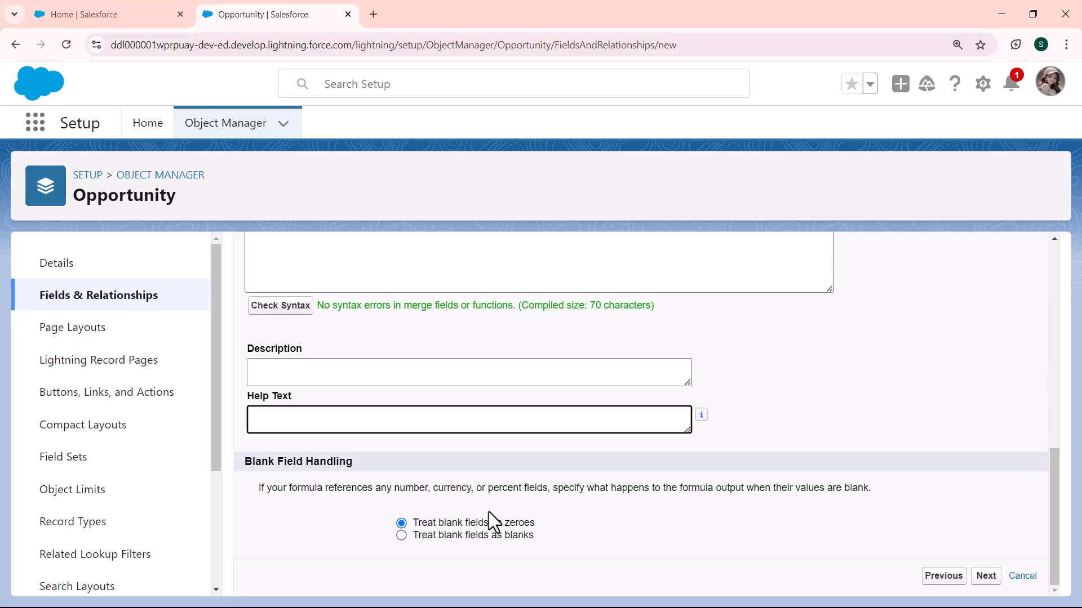
left_click(986, 578)
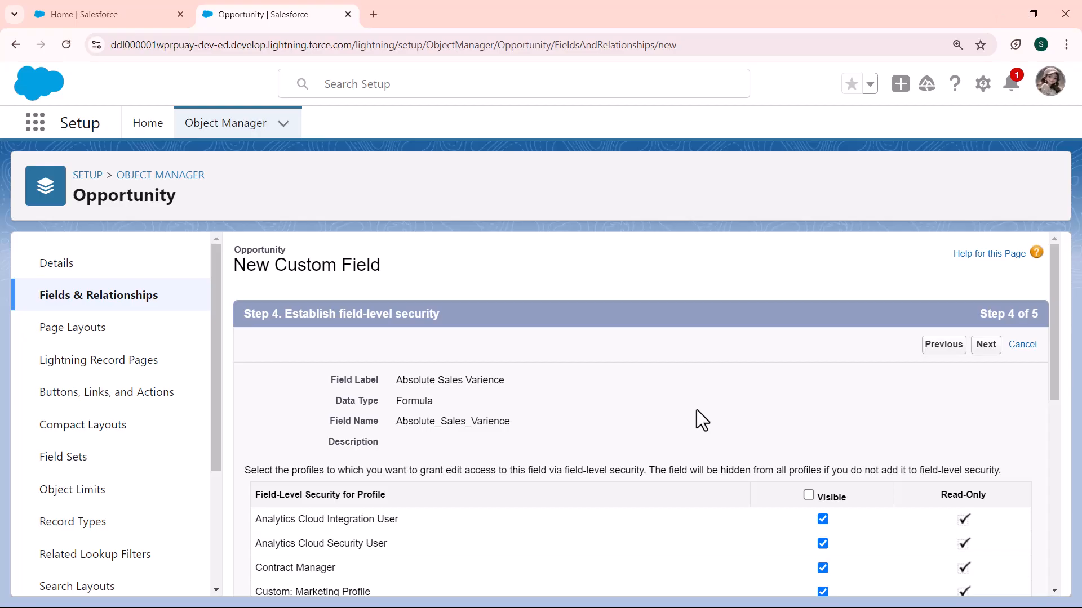
Step: Make the field visible to all profiles and continue to the page layout step
key("ctrl+plus")
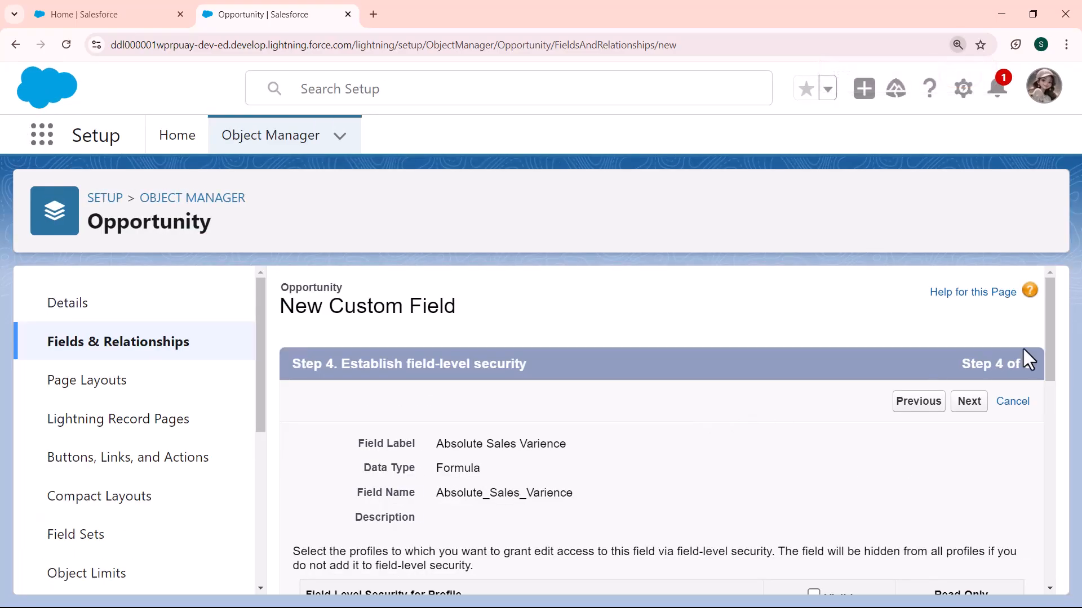
scroll(1050, 329, "down", 3)
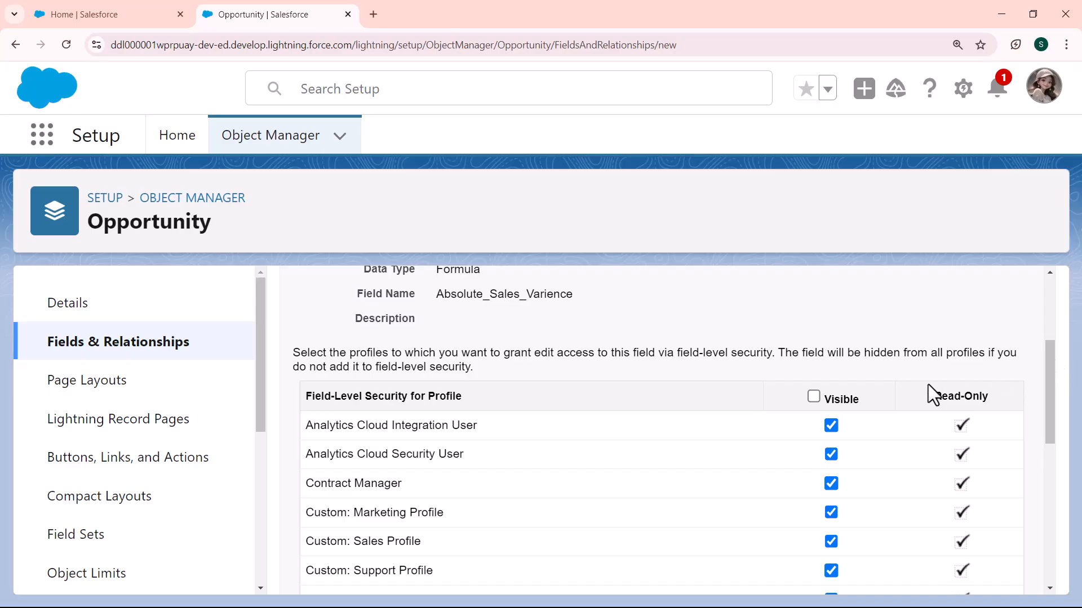
left_click(813, 396)
scroll(1047, 372, "down", 1)
scroll(1046, 362, "up", 1)
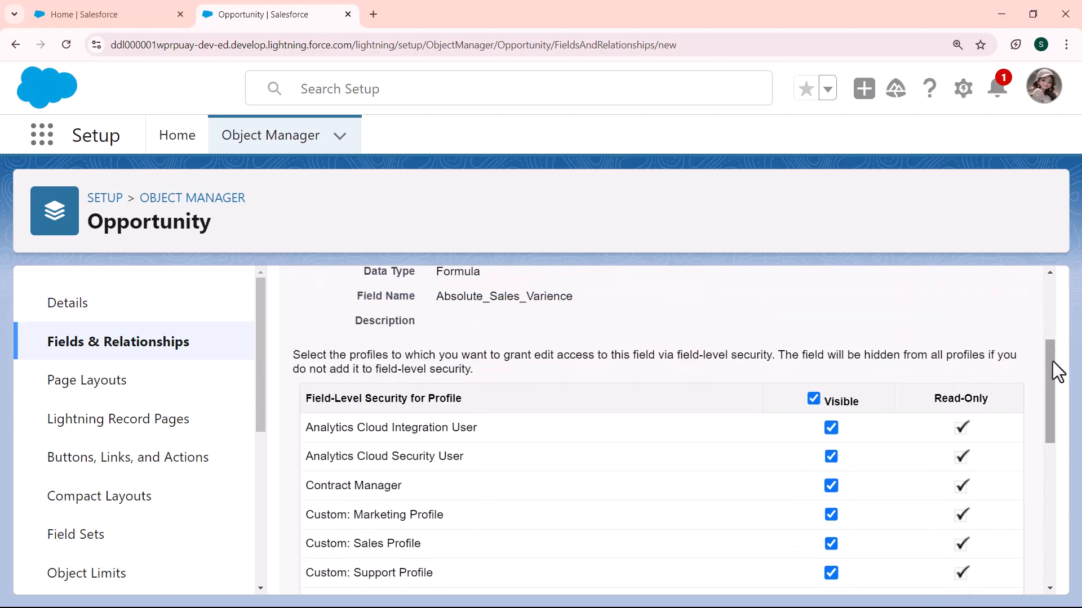
scroll(1048, 316, "up", 2)
scroll(1044, 292, "up", 1)
left_click(966, 352)
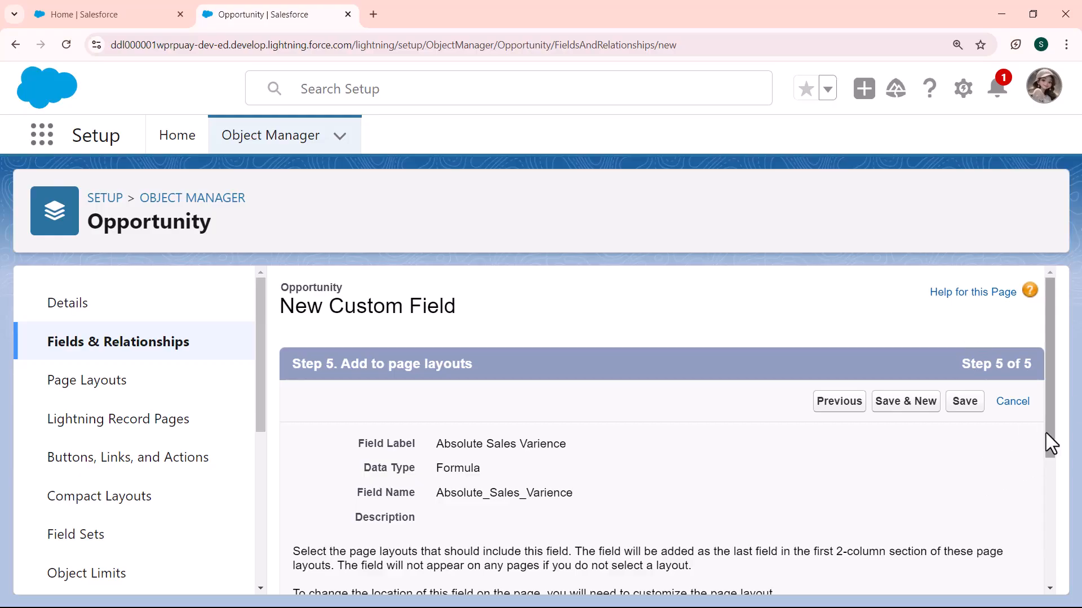
Step: Keep the field on all four Opportunity page layouts and save the new custom field
left_click_drag(1047, 424, 1045, 505)
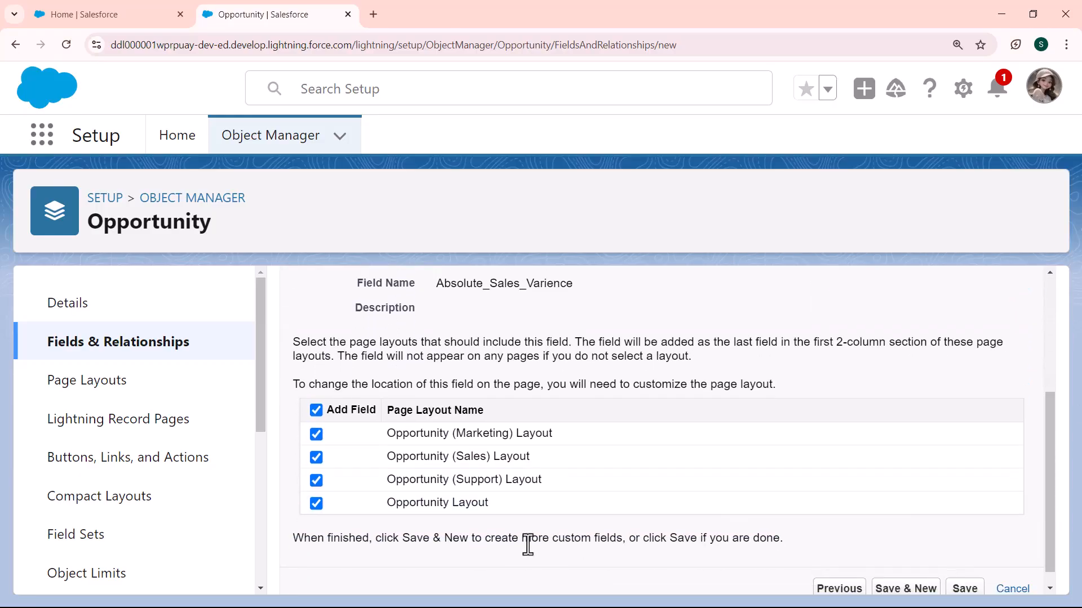
left_click_drag(471, 522, 740, 439)
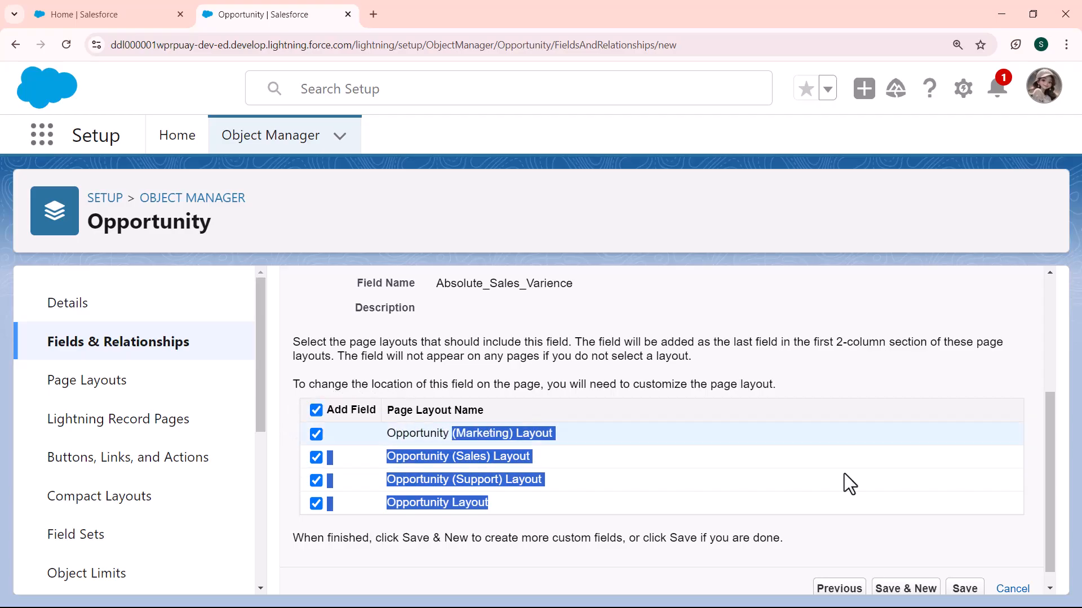
left_click(964, 589)
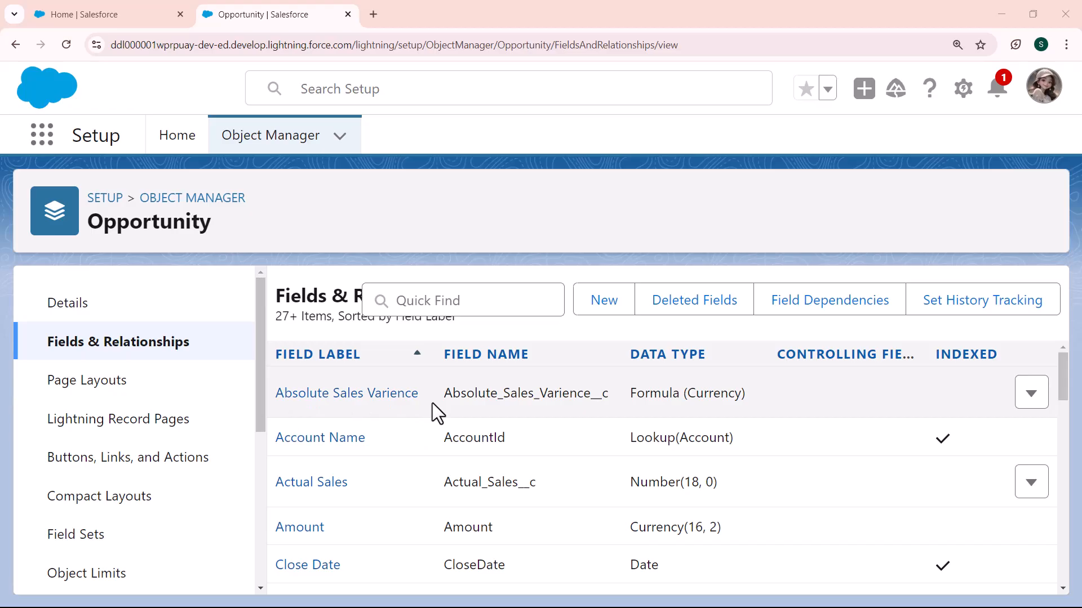
Step: Find Opportunities in the App Launcher with "oppo" and display the All Opportunities list view
left_click(38, 136)
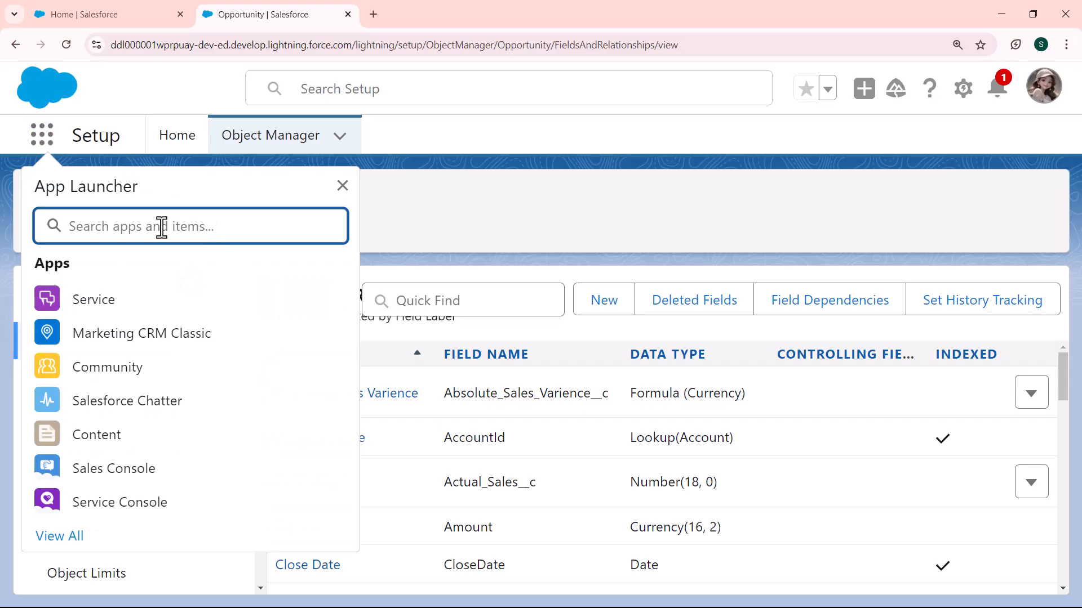
type("oppo")
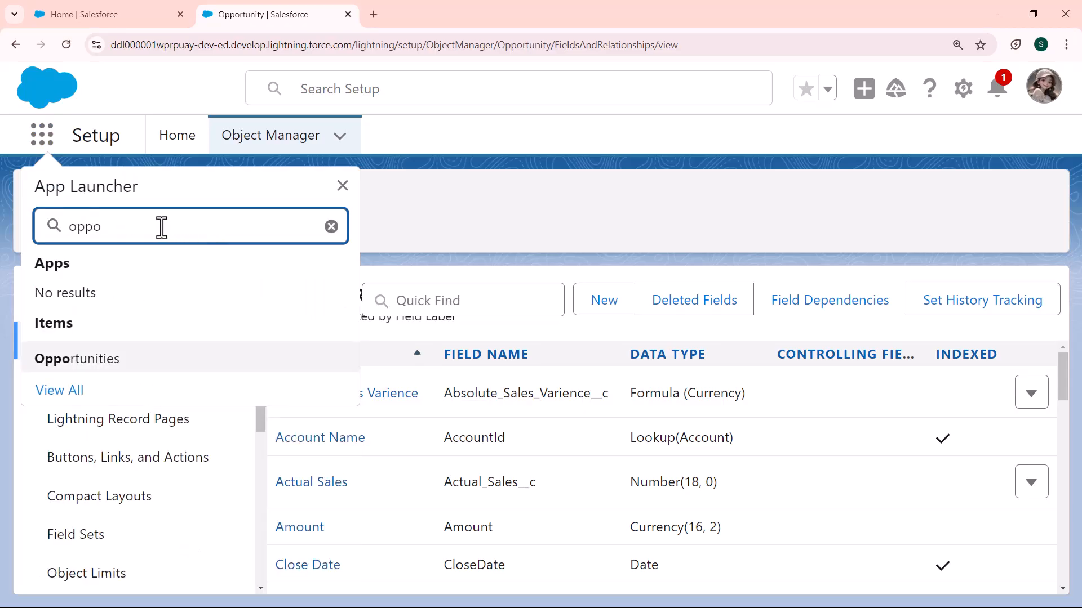
left_click(116, 364)
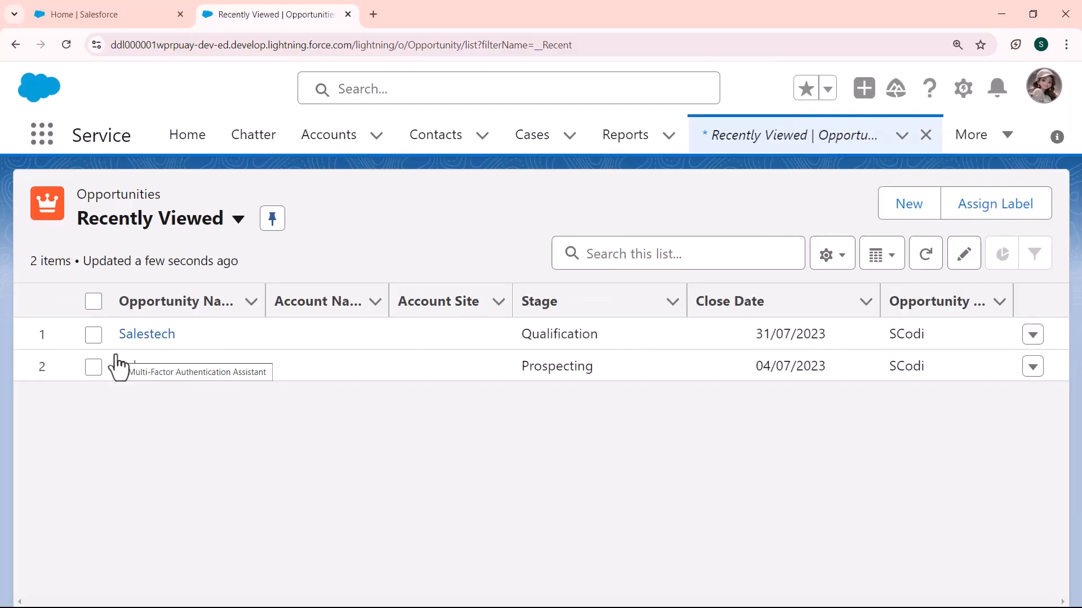
left_click(239, 221)
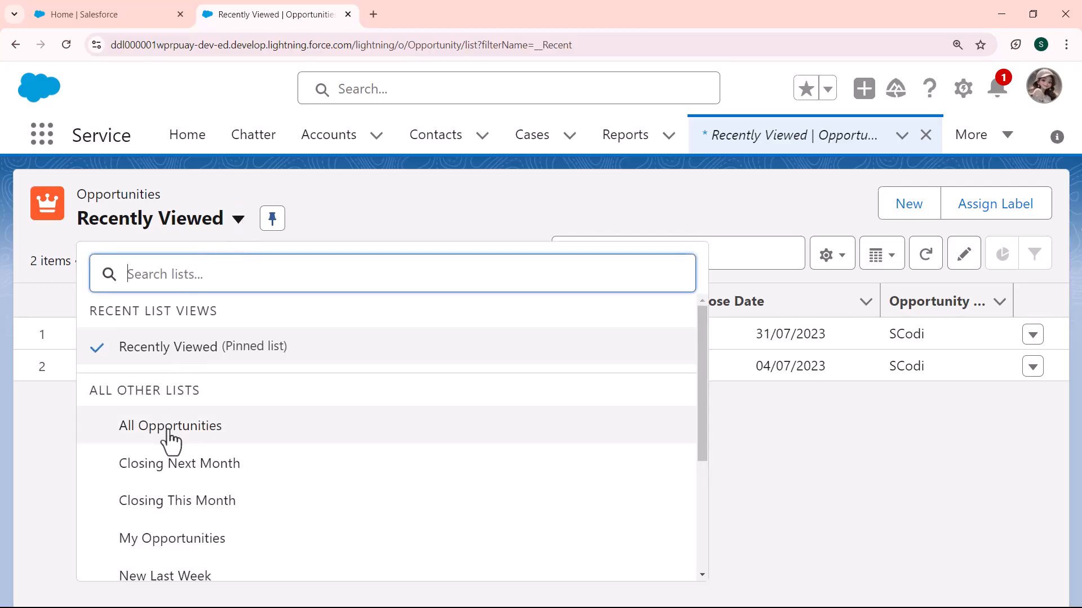
left_click(169, 433)
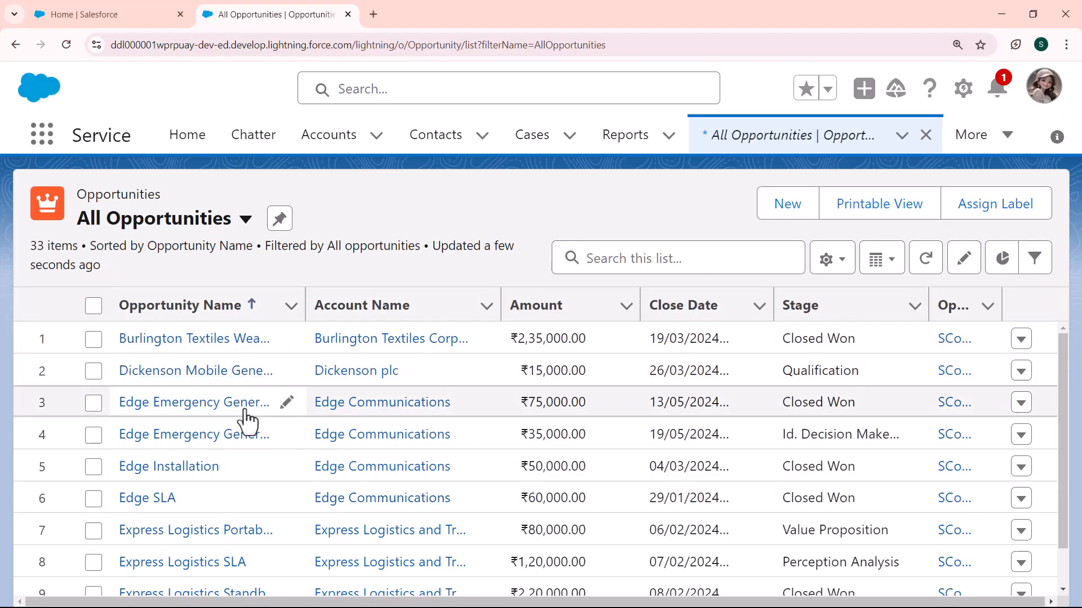
Step: Open the Dickenson Mobile Generators opportunity and show the sales fields in its details
left_click(160, 375)
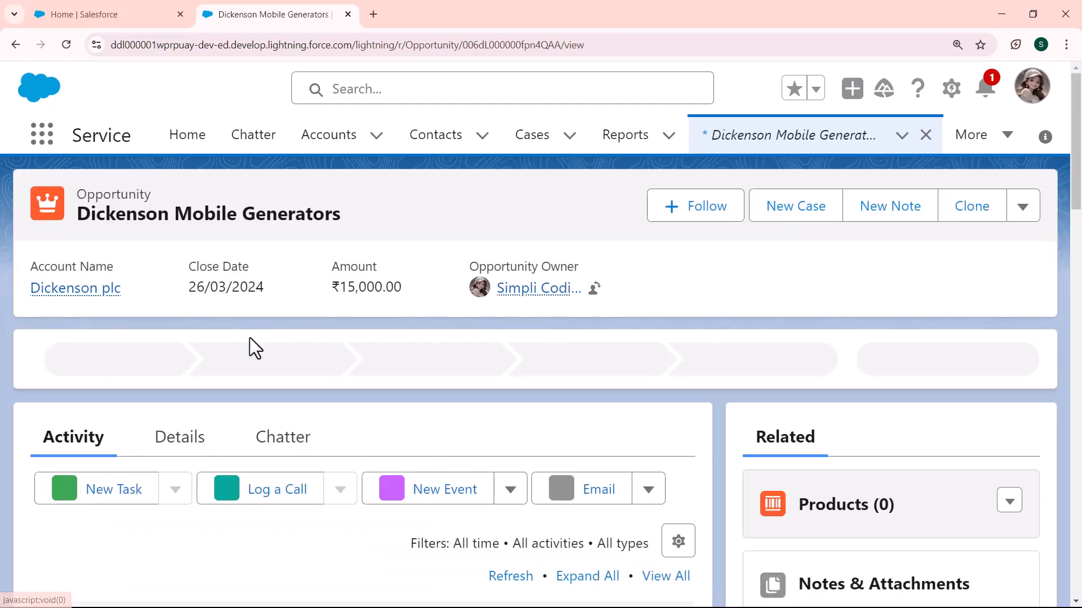
left_click(175, 439)
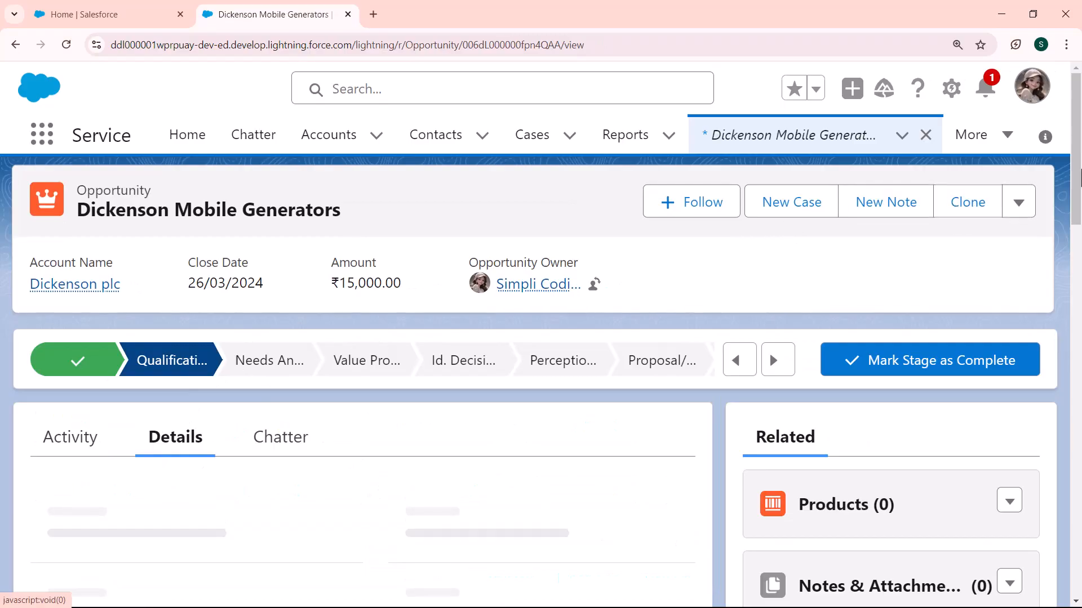
left_click_drag(1077, 176, 1079, 311)
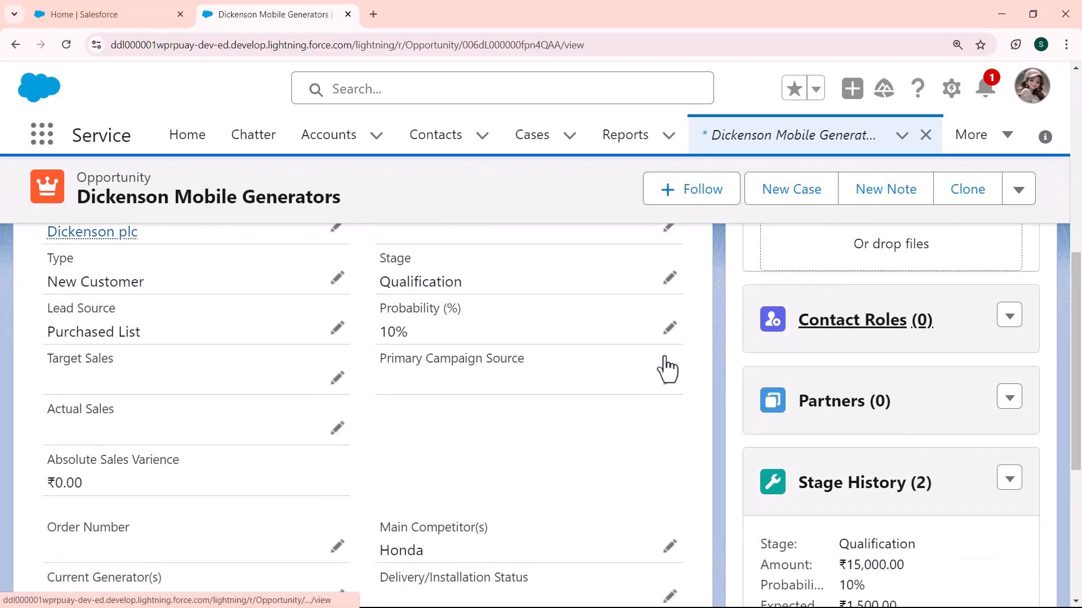
Step: Set Target Sales to 29000 and Actual Sales to 10000, save the opportunity, and highlight its Absolute Sales Varience value
left_click(337, 378)
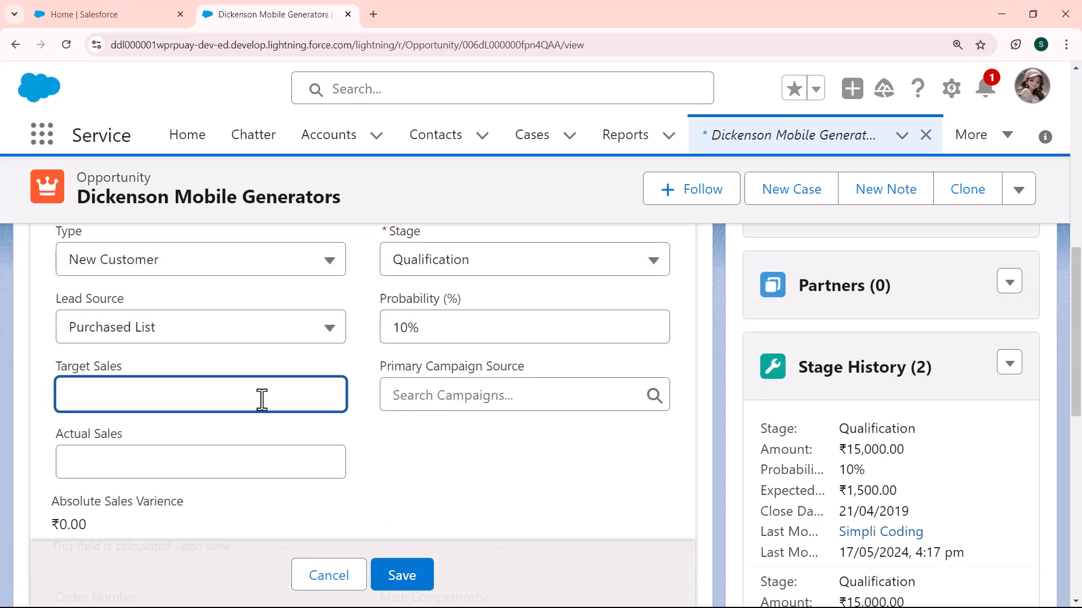
type("29000")
left_click(186, 465)
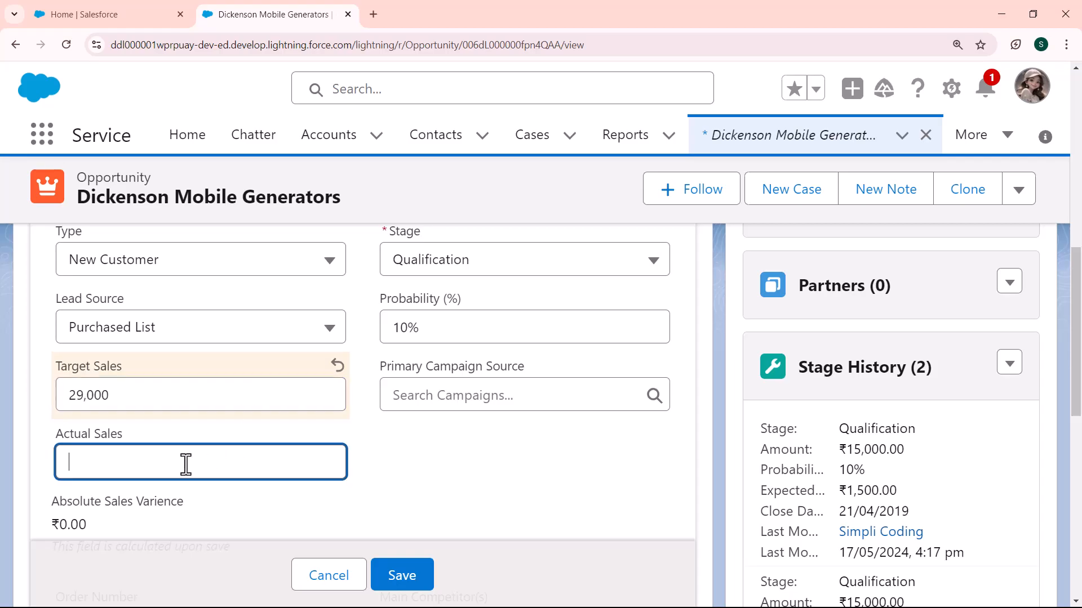
type("10000")
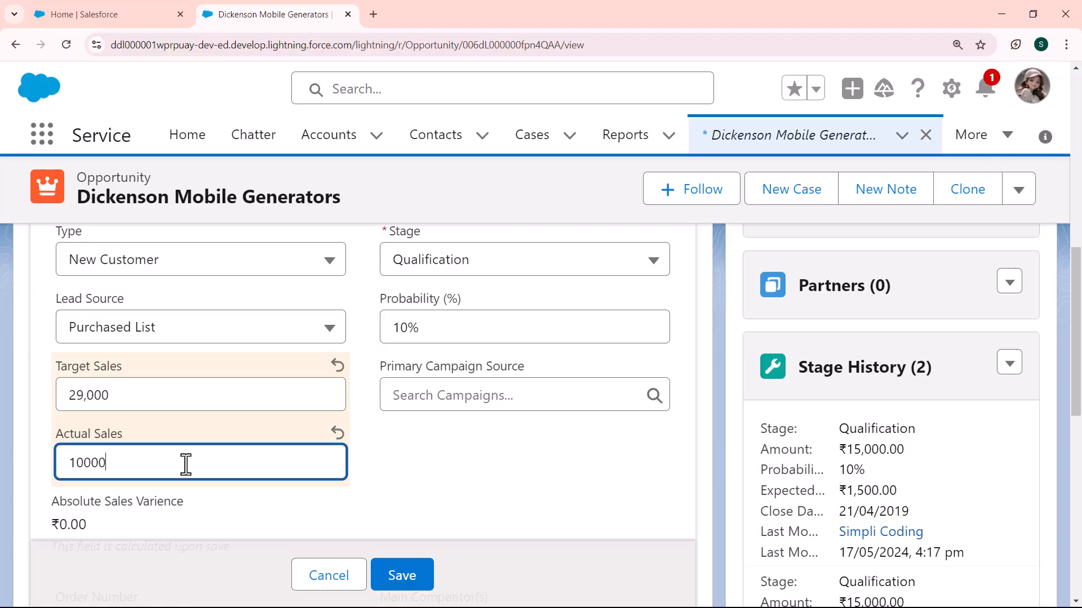
left_click(400, 576)
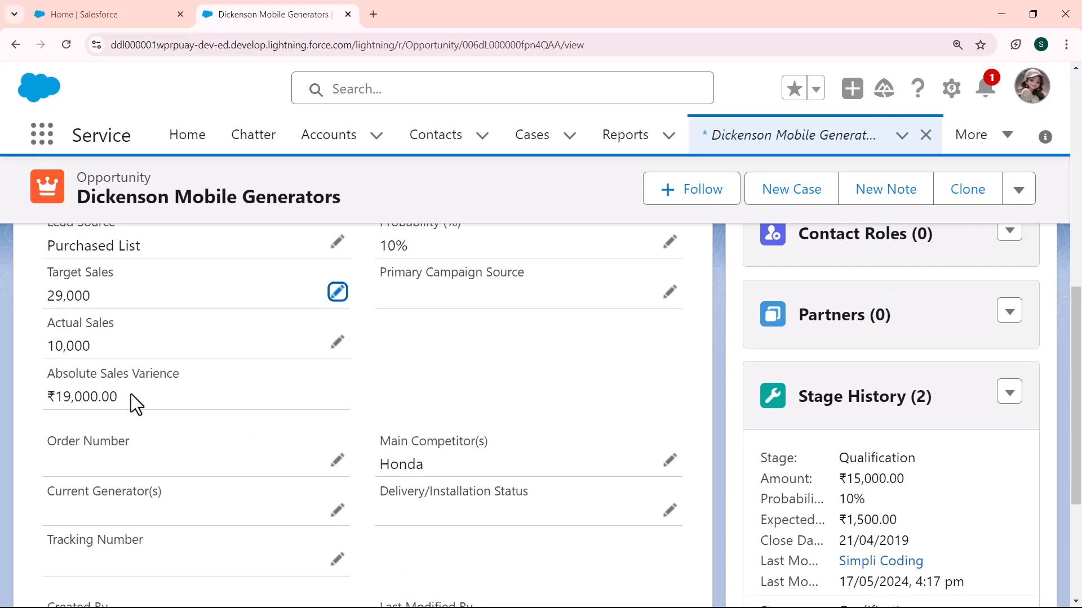
left_click_drag(112, 394, 46, 395)
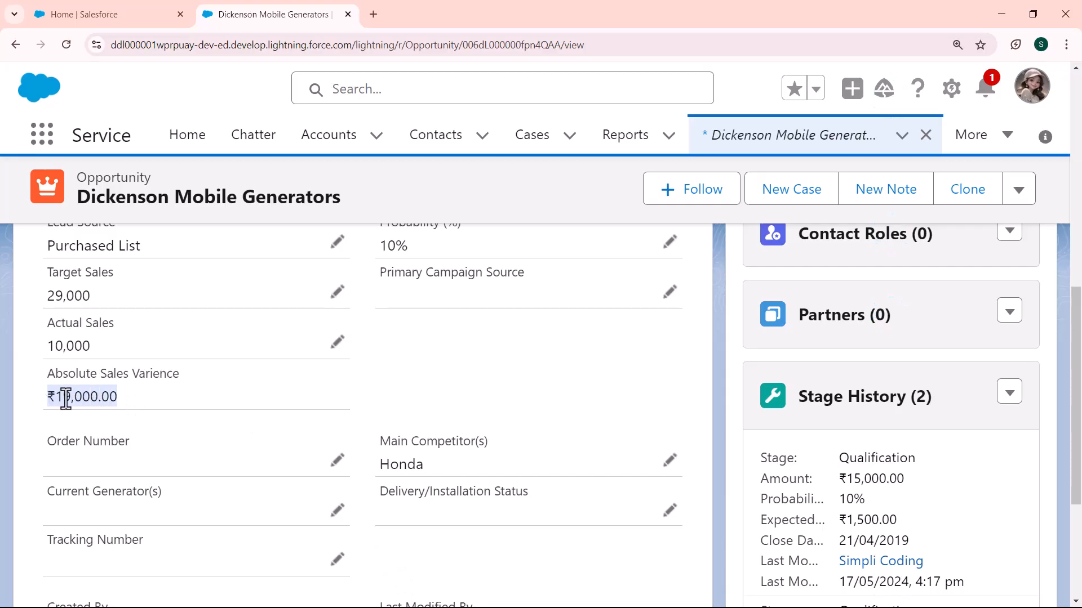